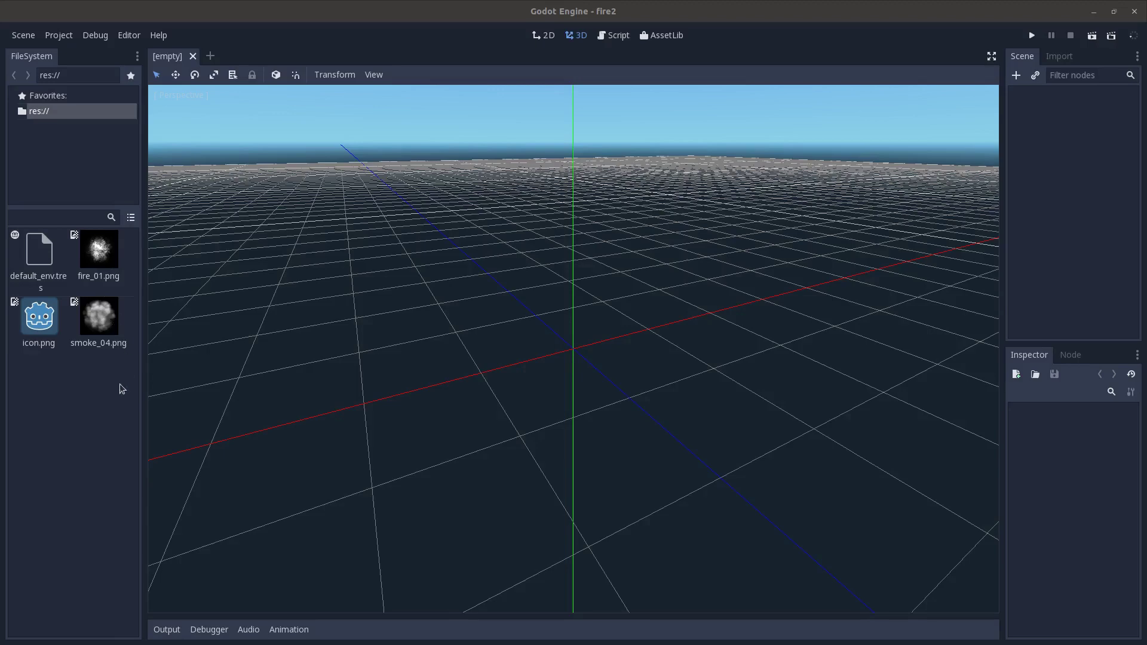
Create a Spatial root node and add a Particles child under it
click(1017, 75)
text(Spa)
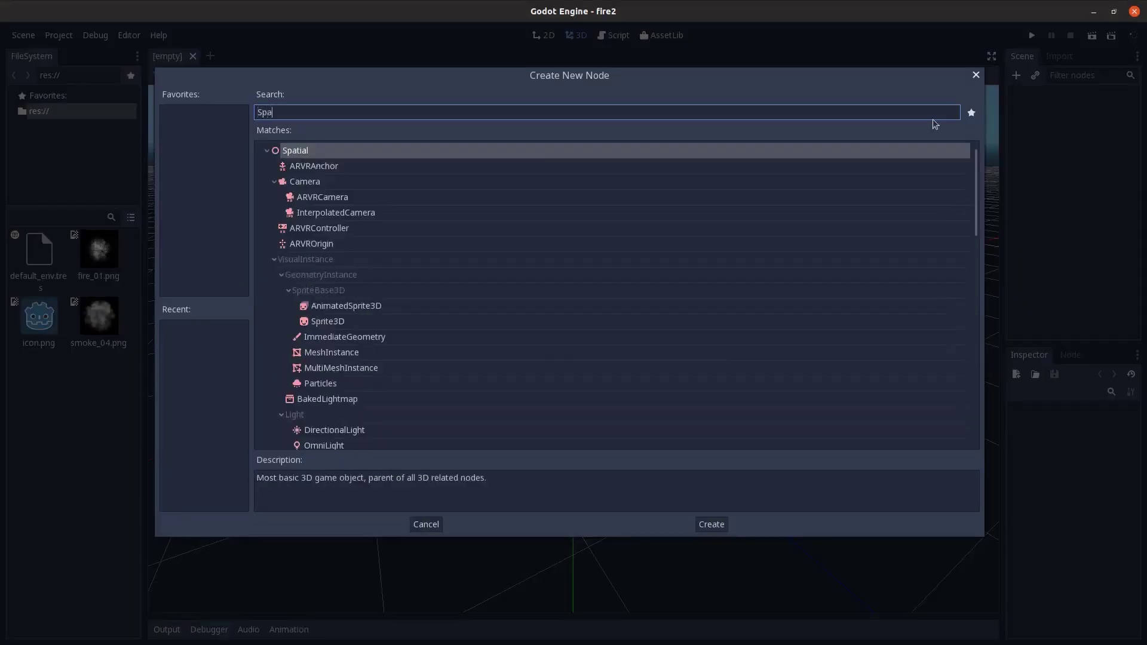
text(t)
key(Return)
key(ctrl+a)
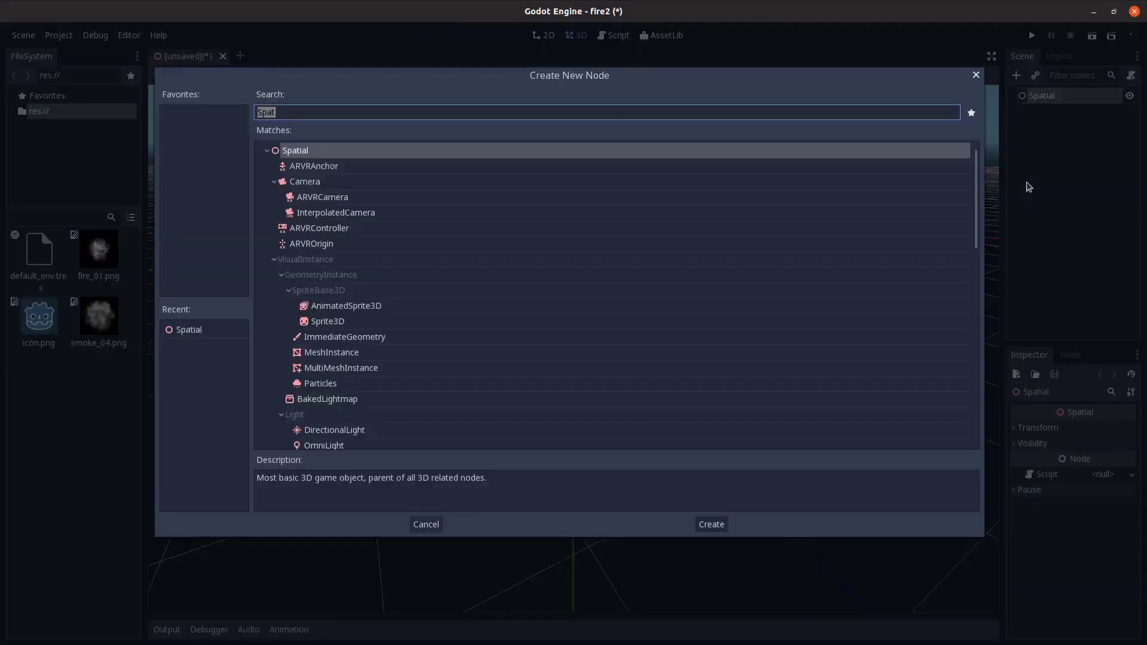
text(partic)
key(Return)
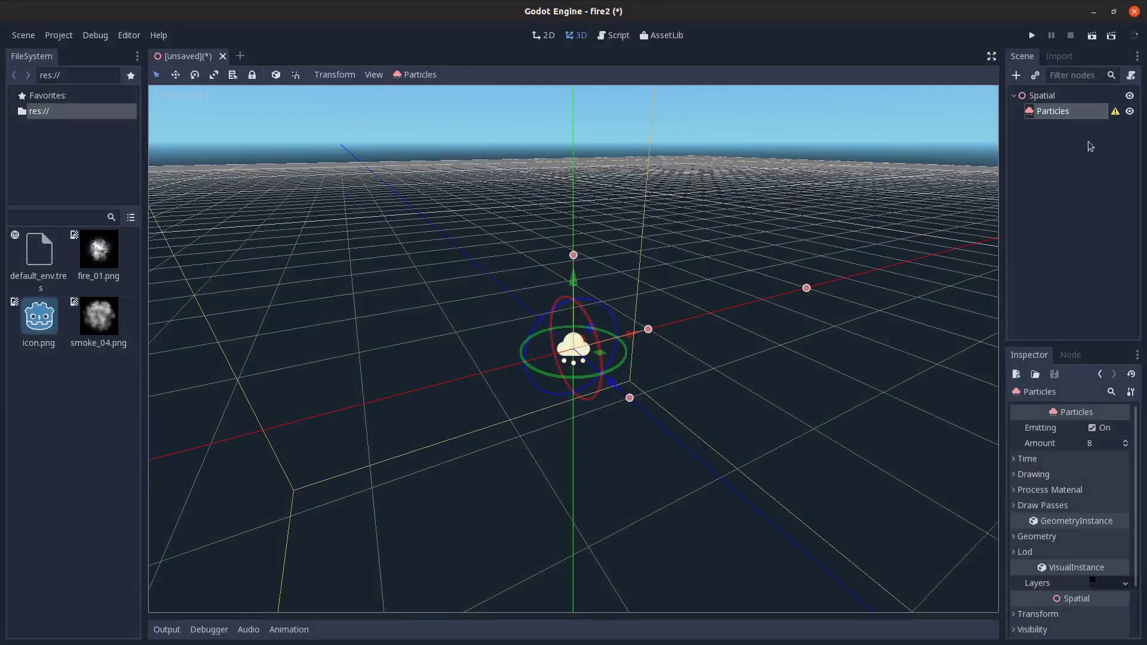
Give the Particles node a new ParticlesMaterial and a QuadMesh for draw pass 1
click(1067, 490)
click(1106, 505)
click(1103, 535)
click(1034, 521)
scroll(1109, 537, down, 1)
click(1108, 524)
click(1103, 596)
scroll(1103, 496, down, 3)
click(1088, 480)
click(1103, 496)
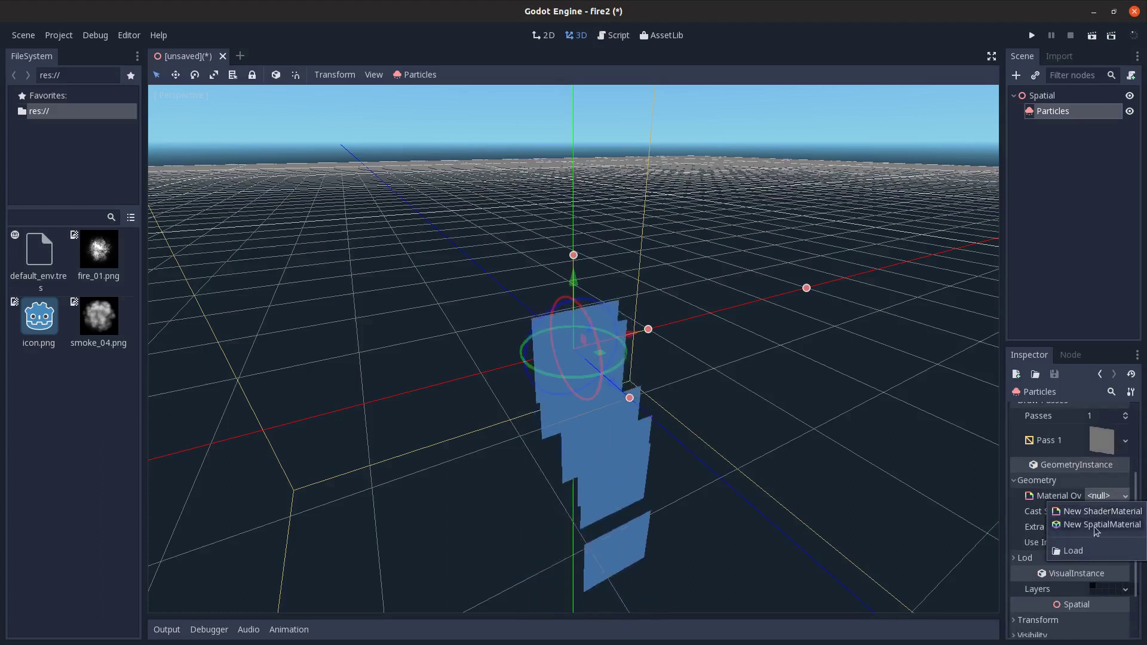
Assign a new SpatialMaterial override that is unshaded and uses vertex colour as albedo
click(1095, 525)
click(1105, 504)
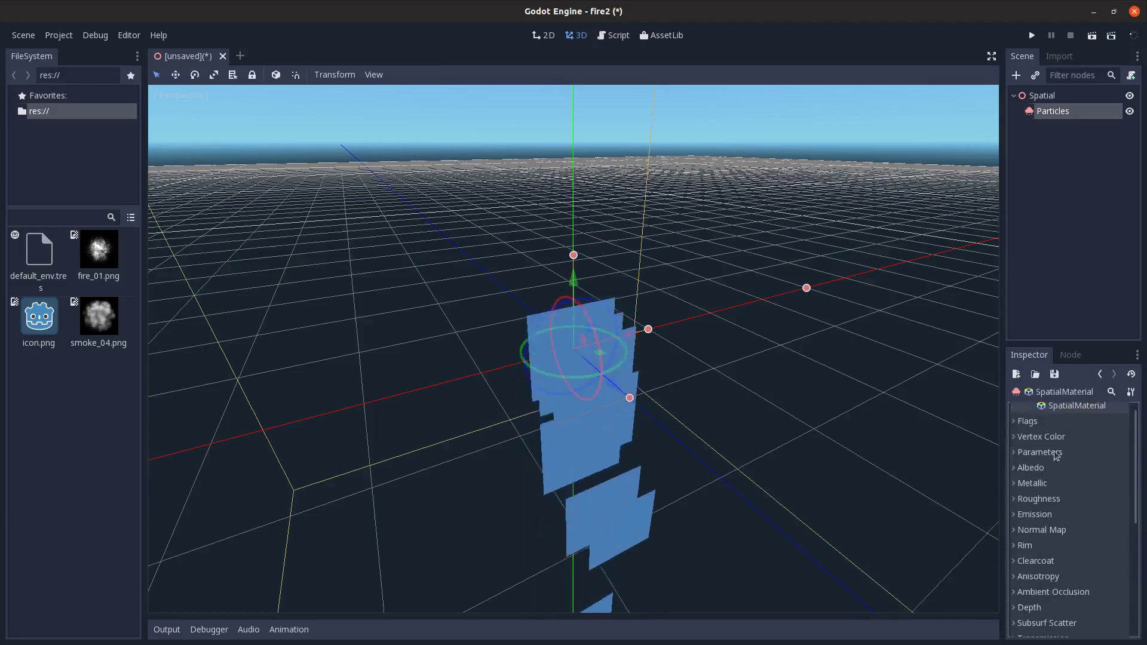
click(1028, 422)
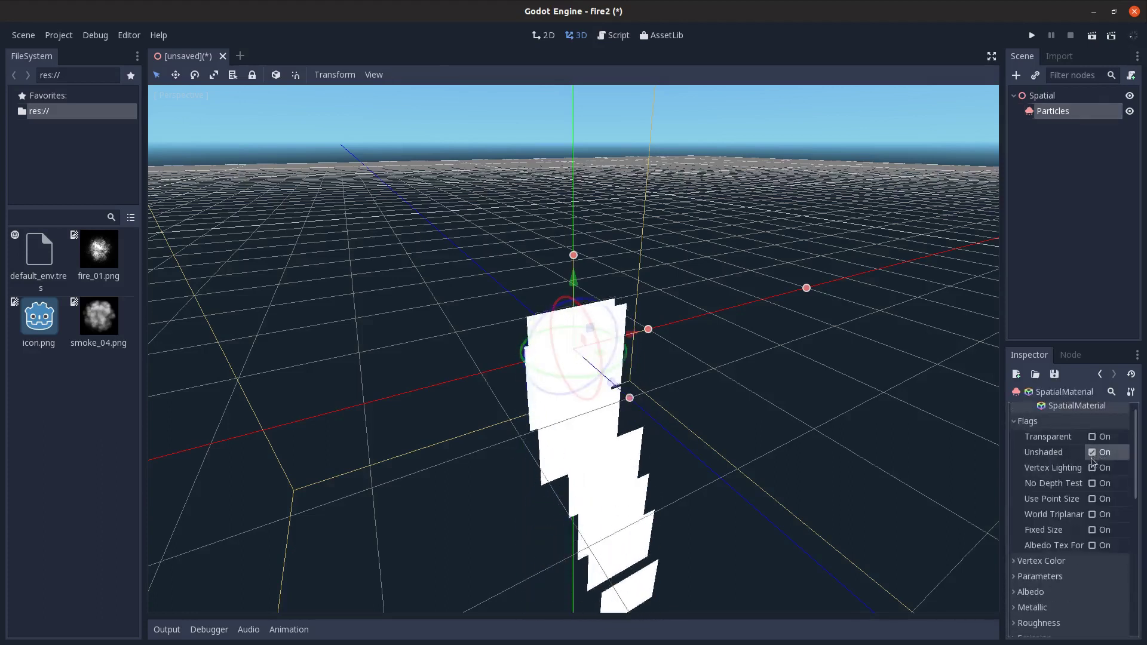
click(1062, 423)
click(1071, 438)
click(1091, 452)
click(1078, 438)
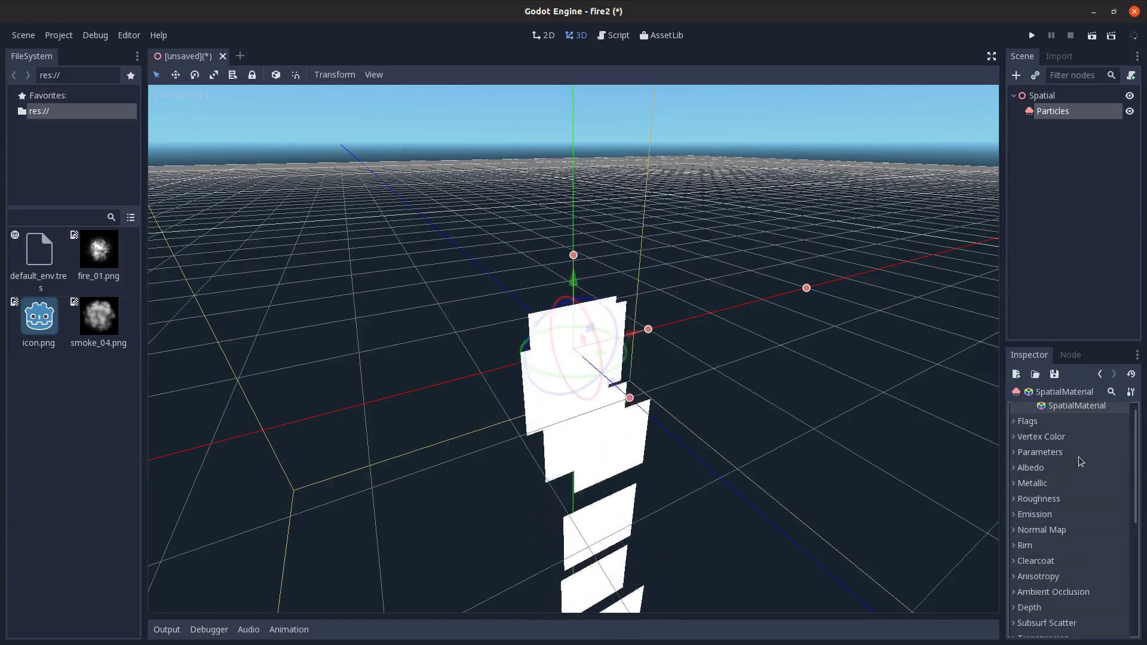
Set the material's blend mode to Add and billboard mode to Particle Billboard
click(1071, 453)
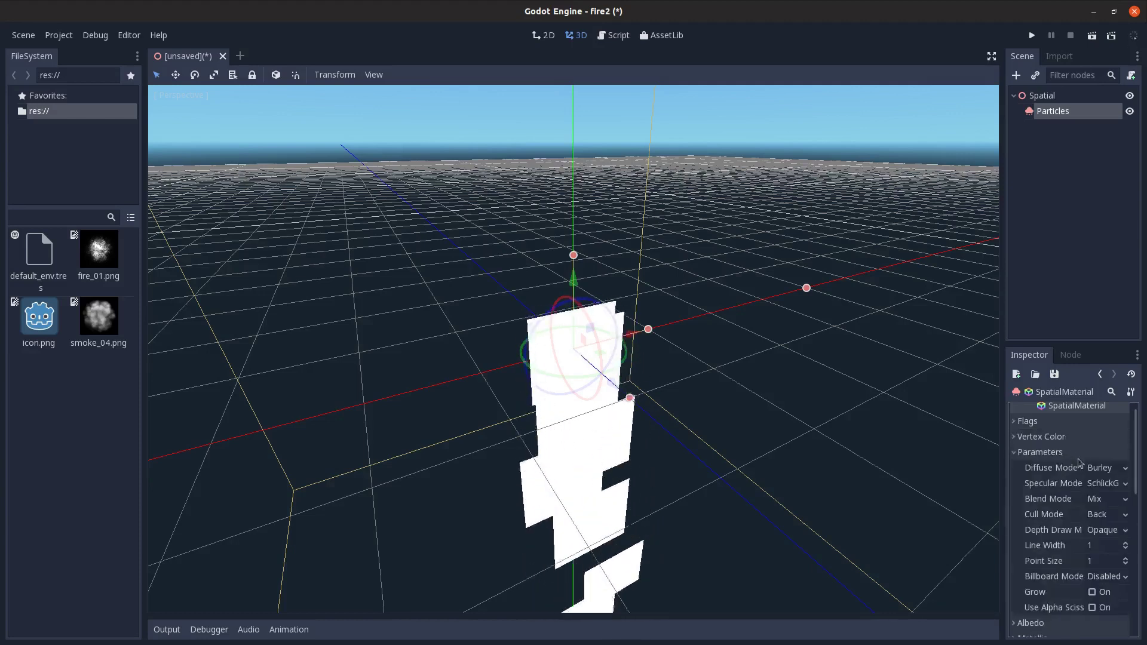
click(1101, 500)
click(1105, 529)
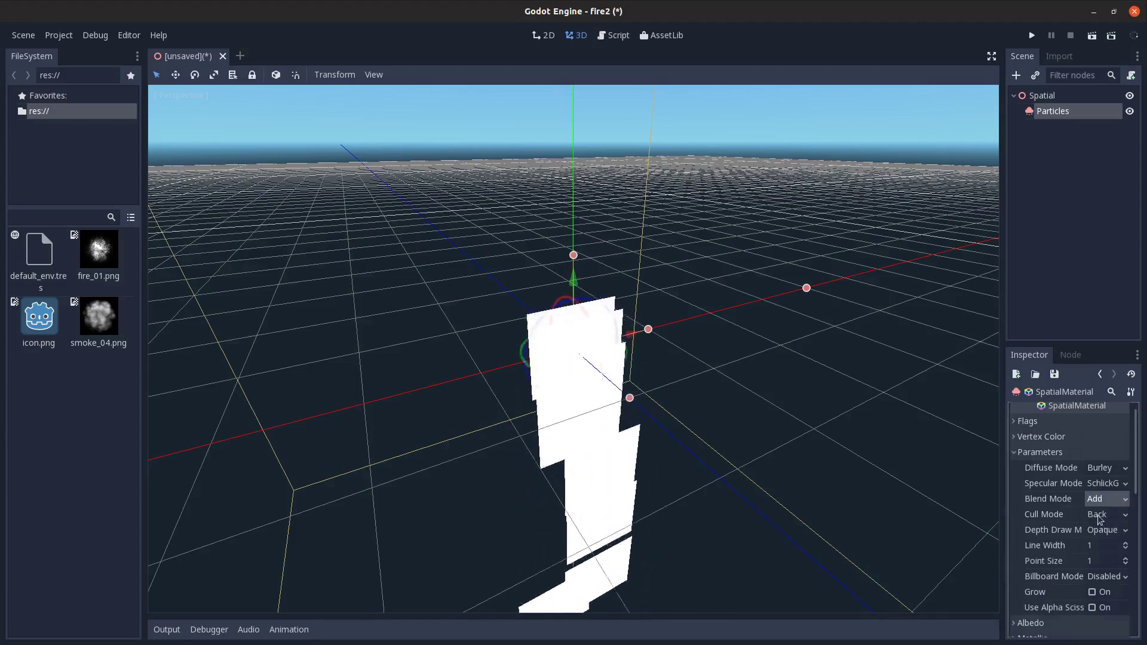
click(1104, 578)
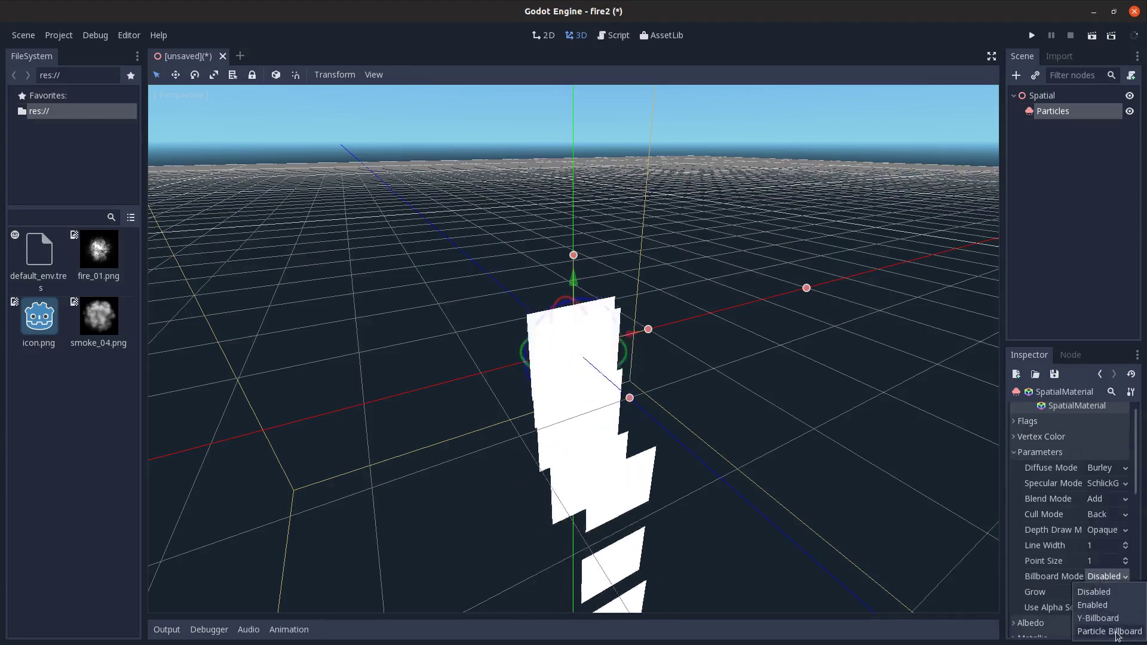
click(1112, 632)
click(1076, 454)
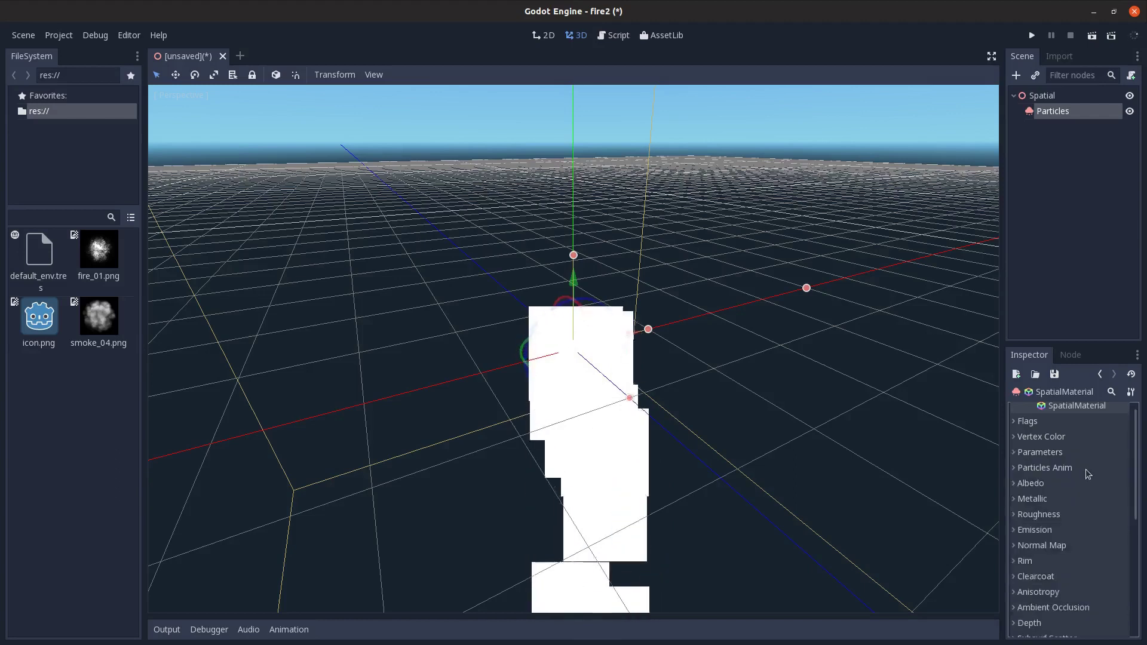
Apply fire_01.png as the material's albedo texture
click(1082, 482)
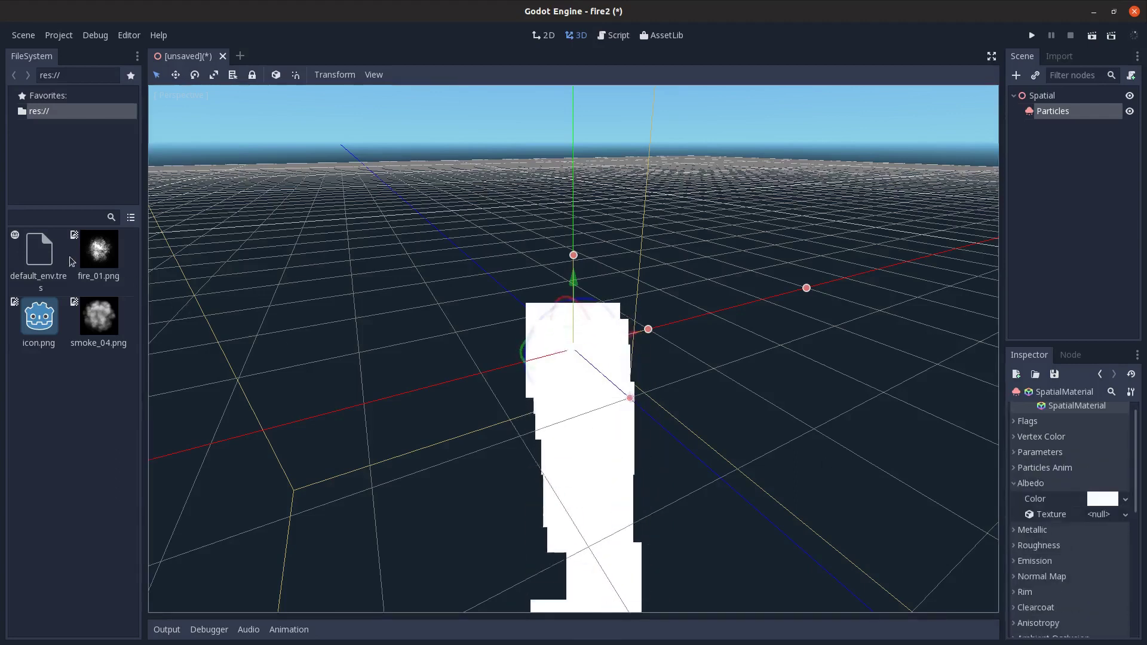
drag(97, 258, 205, 300)
drag(1101, 514, 1102, 515)
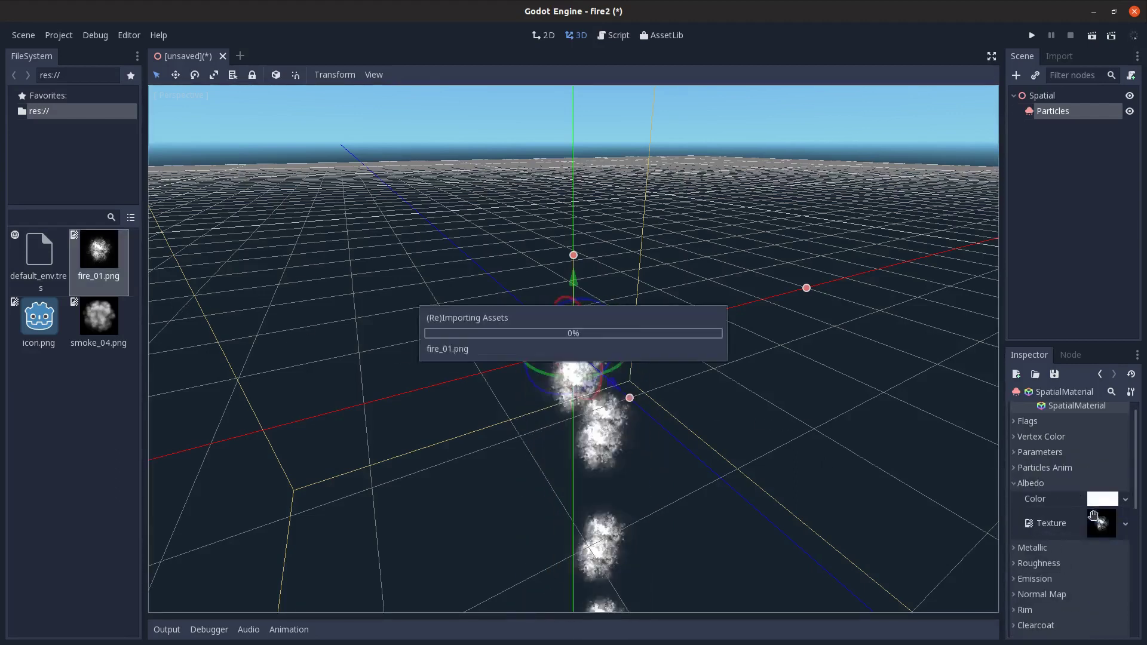
click(1059, 485)
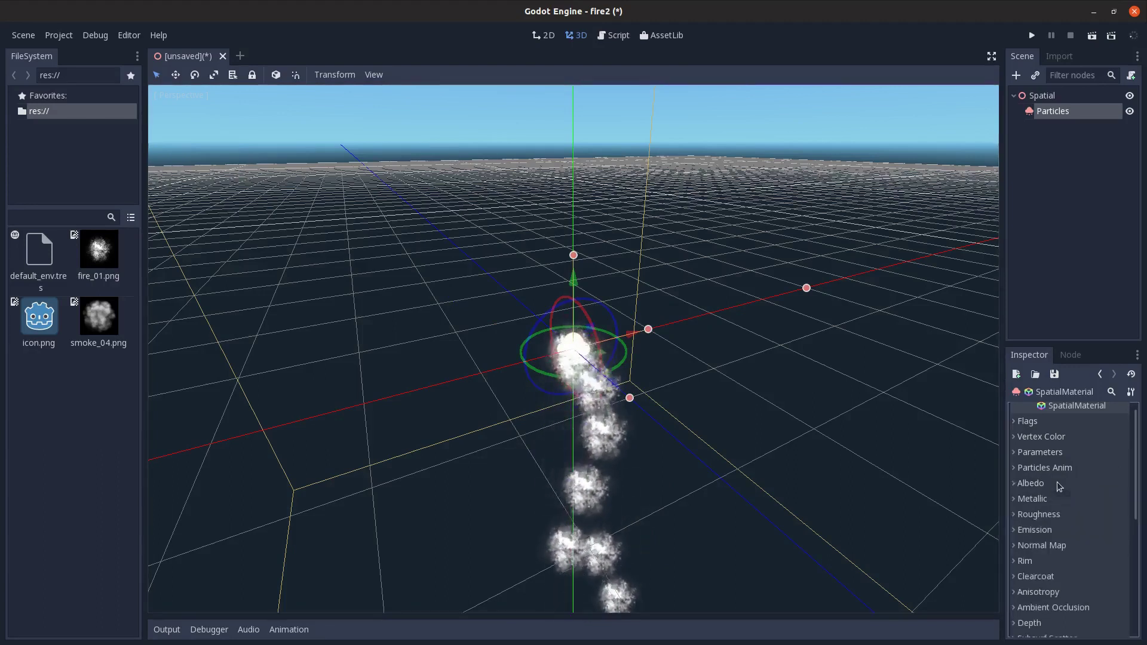
Set the ParticlesMaterial emission shape to a sphere with radius 0.2
click(1060, 113)
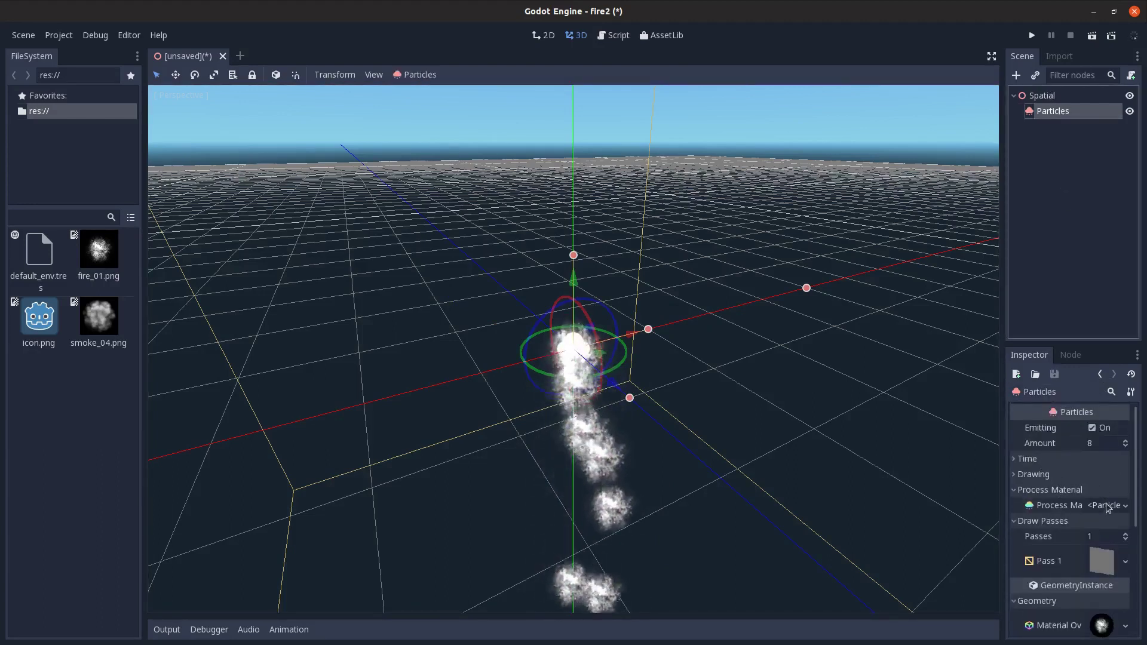
click(1106, 505)
click(1051, 429)
click(1050, 428)
click(1049, 443)
click(1099, 459)
click(1096, 488)
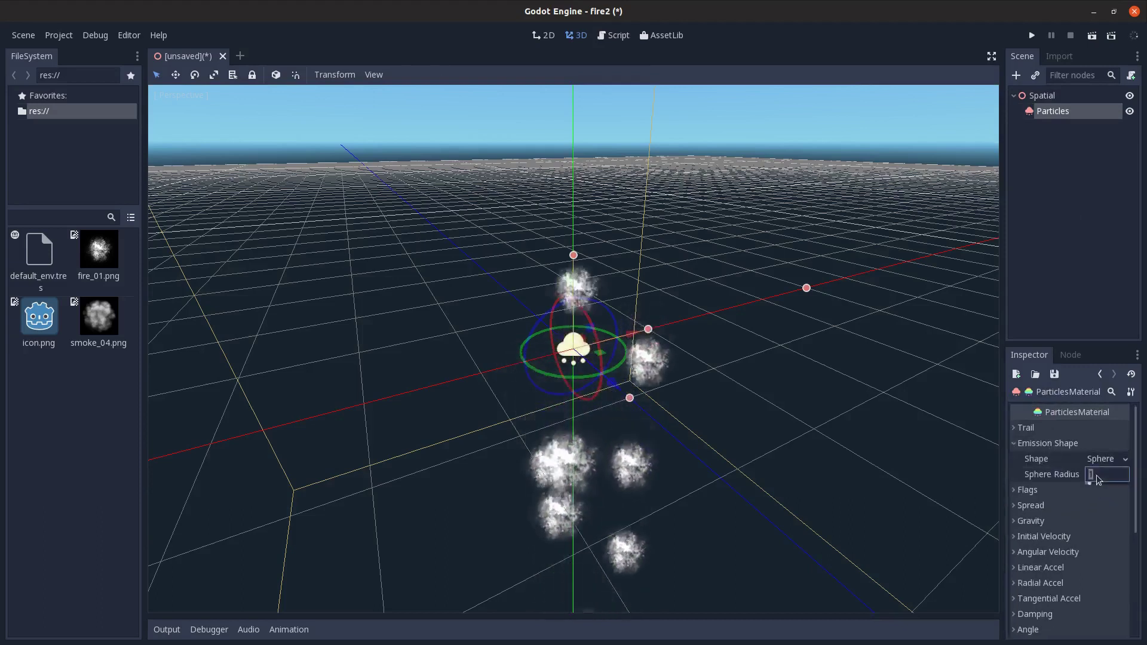
text(0.2)
Set spread to 0 and gravity to (0, 0, 0)
click(1040, 490)
click(1039, 489)
click(1050, 507)
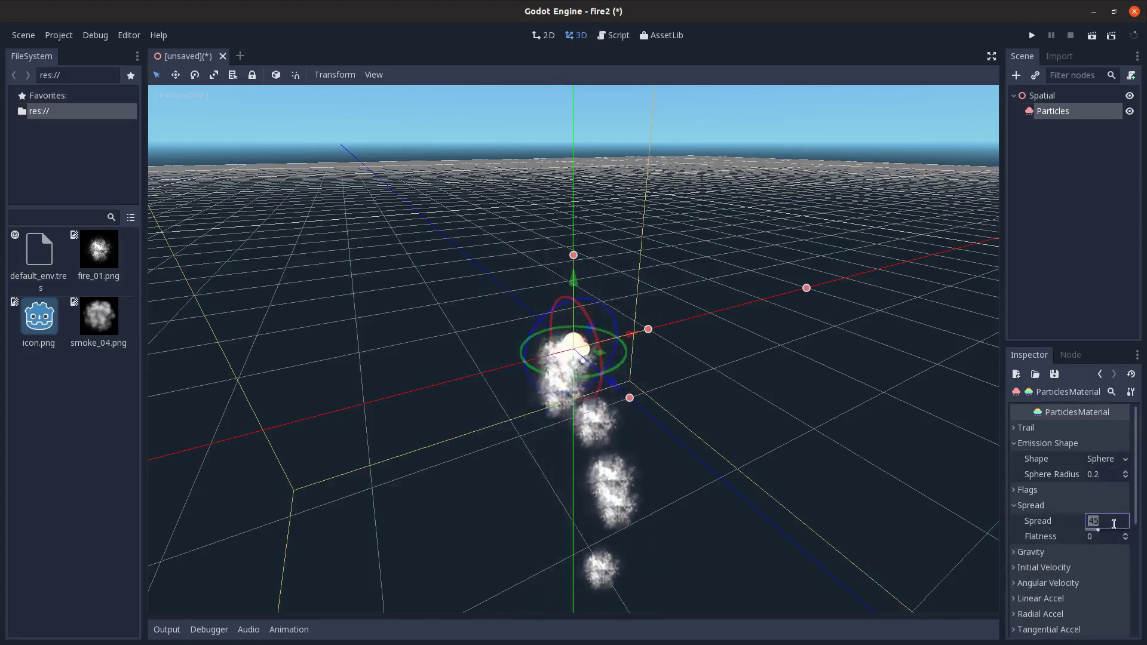
click(1107, 567)
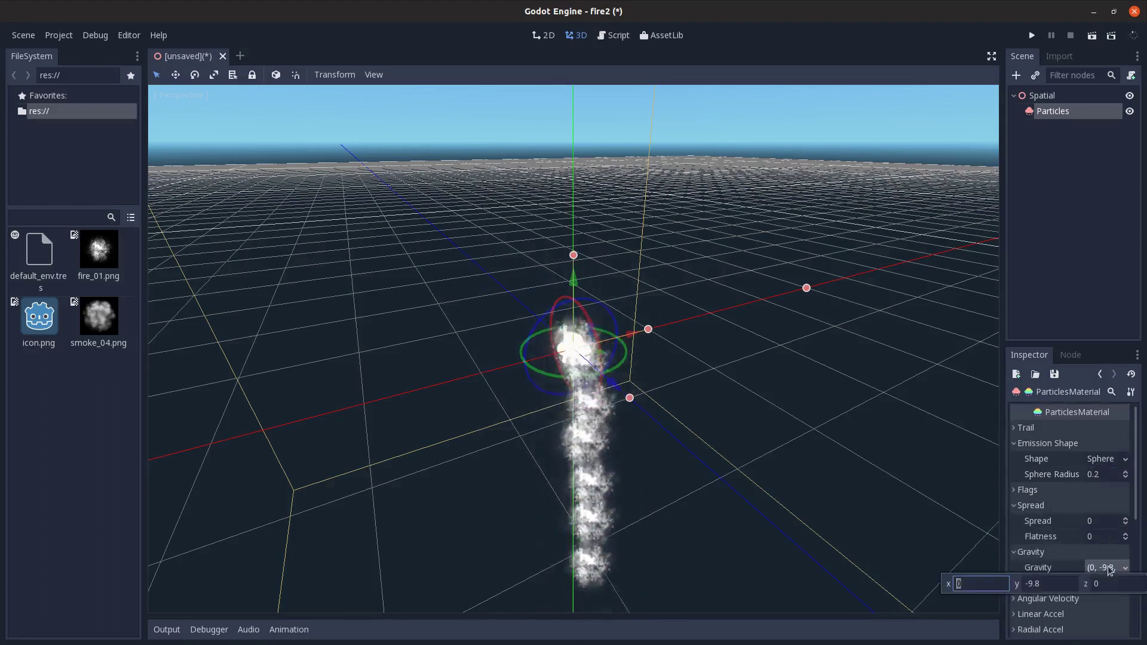
click(1051, 547)
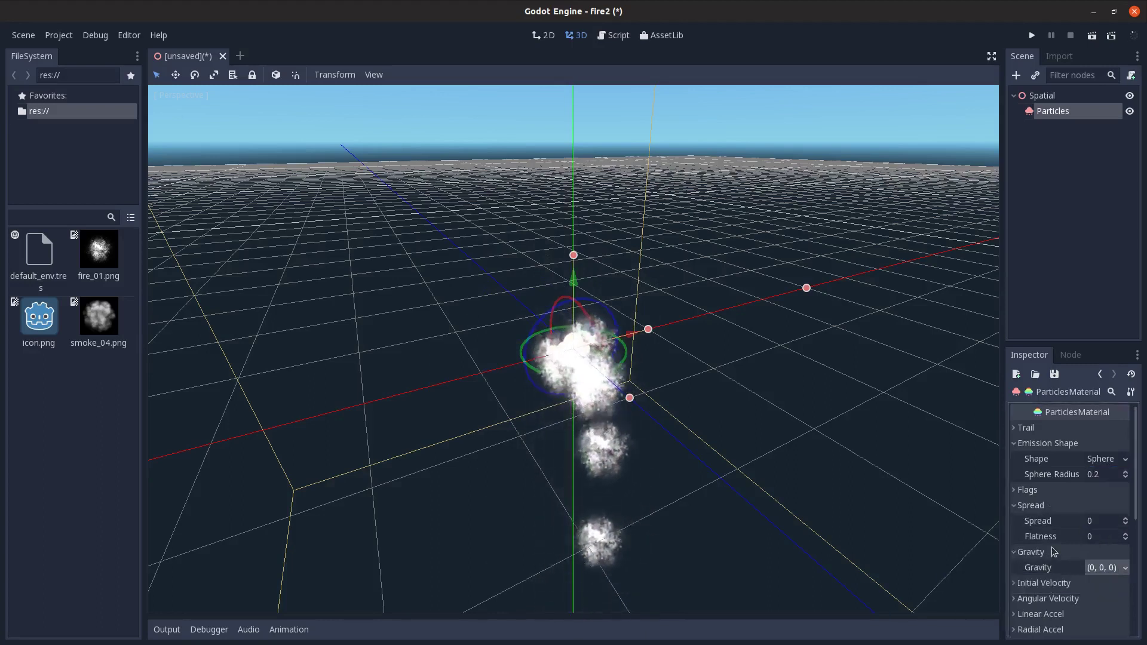
click(1053, 551)
scroll(1062, 556, down, 2)
Set angular velocity to 30 with randomness 1
click(1063, 528)
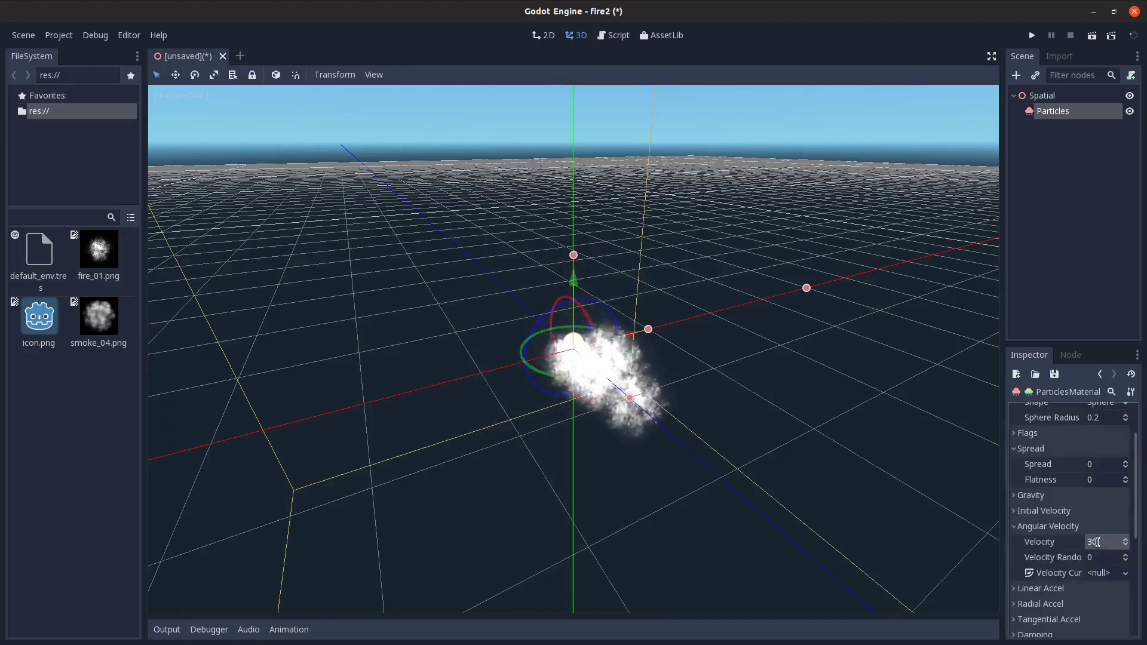
key(Return)
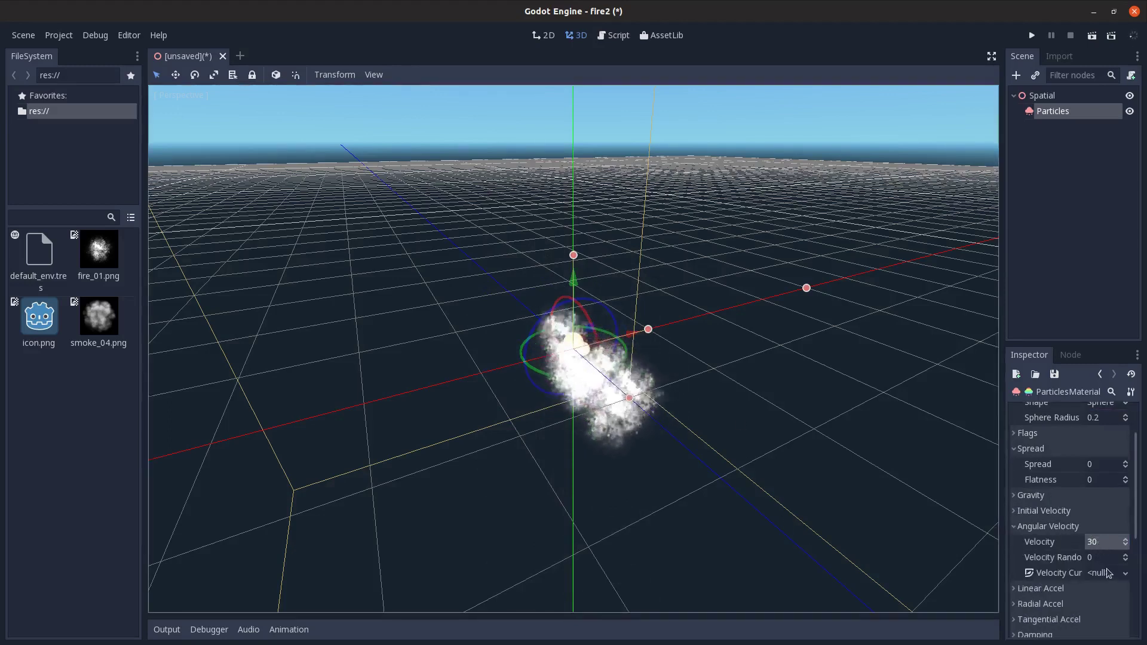
scroll(1104, 564, down, 1)
click(1096, 530)
text(1)
scroll(1089, 518, down, 1)
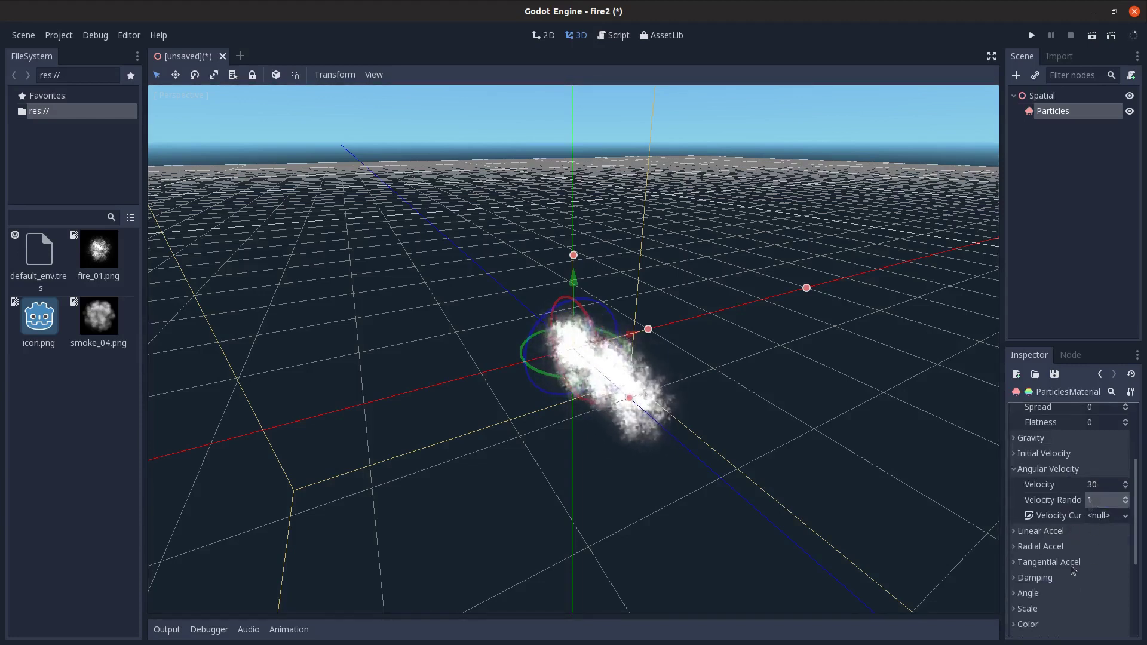
click(1078, 532)
click(1097, 547)
Set linear acceleration to 4 and rotate the emitter -90 degrees so the plume streams upward
text(4)
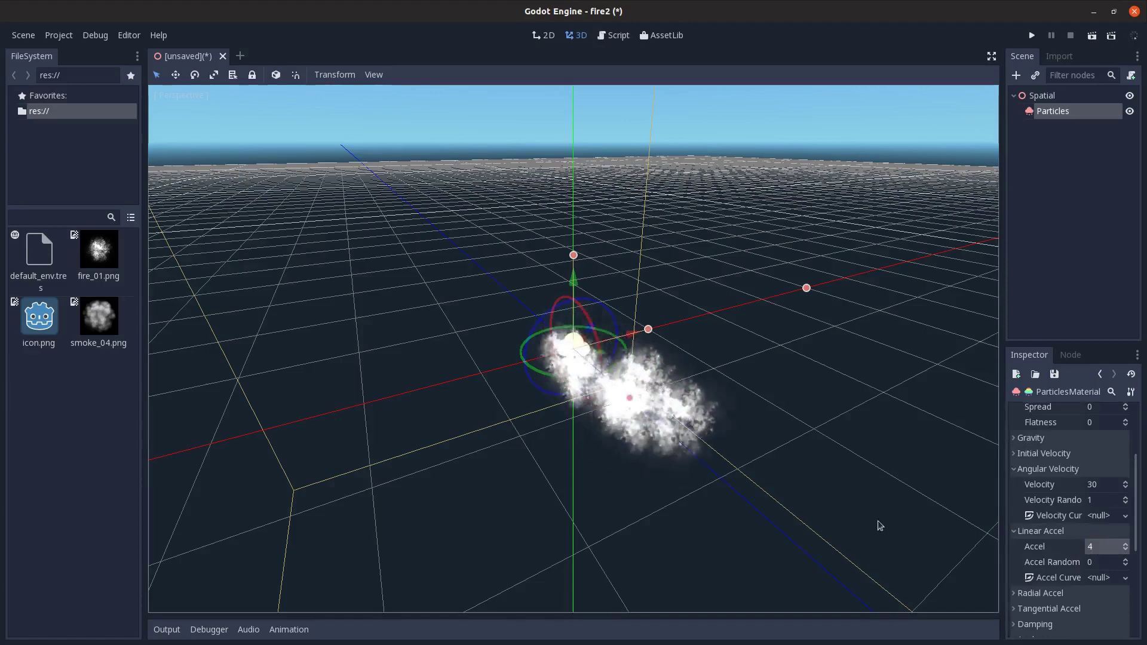
middle_drag(873, 525, 741, 392)
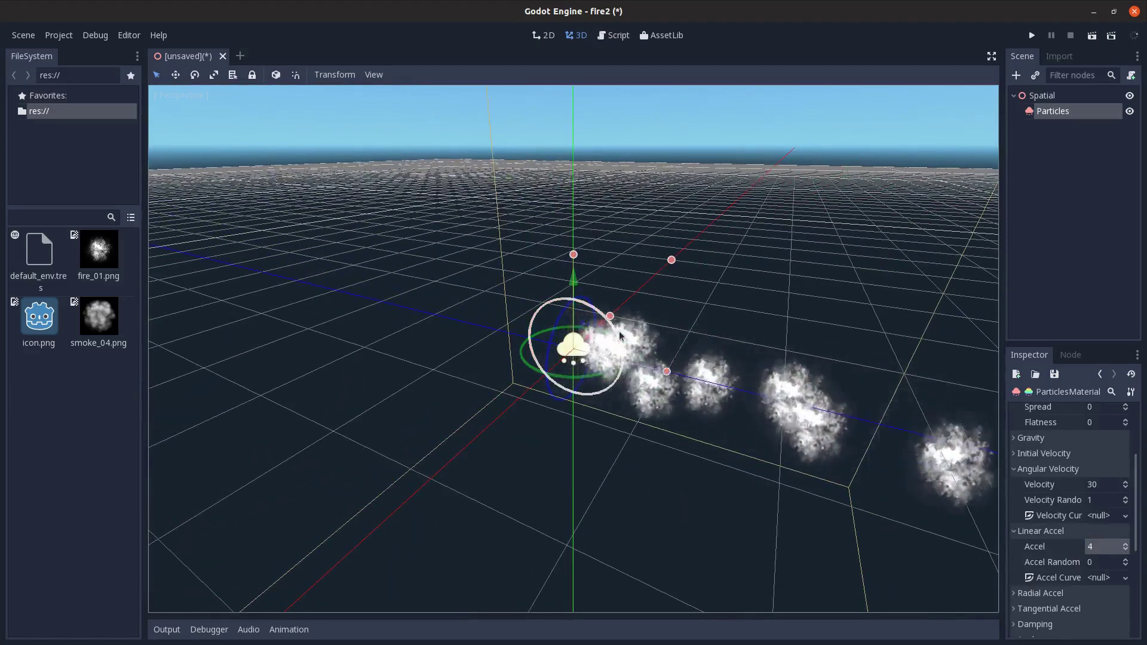
drag(622, 336, 520, 257)
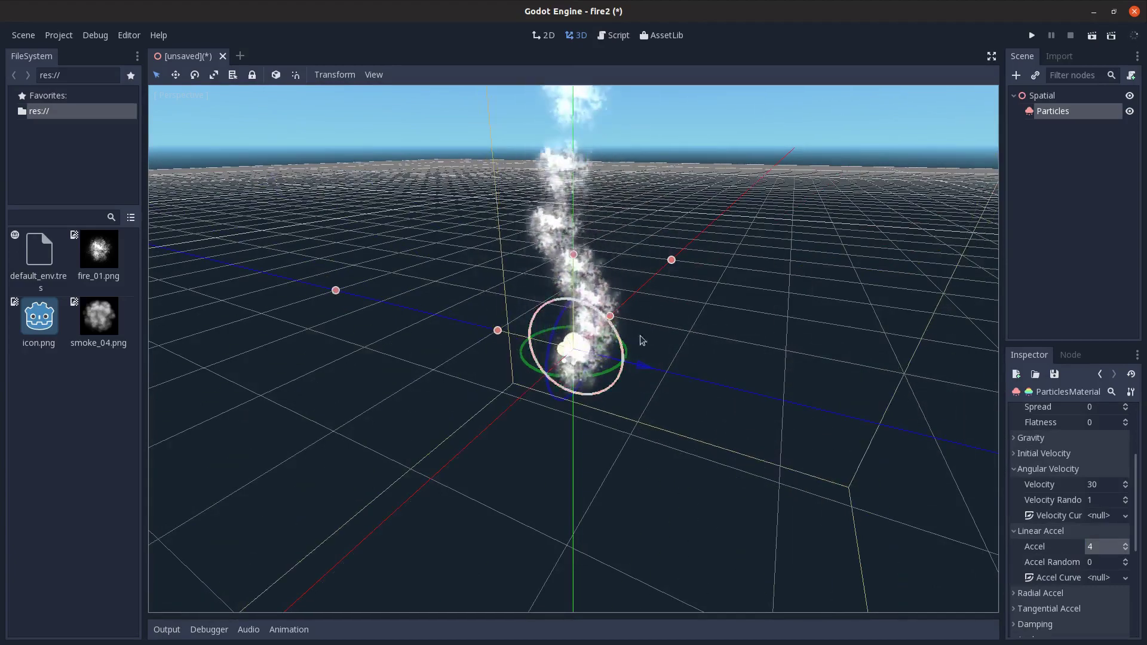
scroll(657, 388, down, 3)
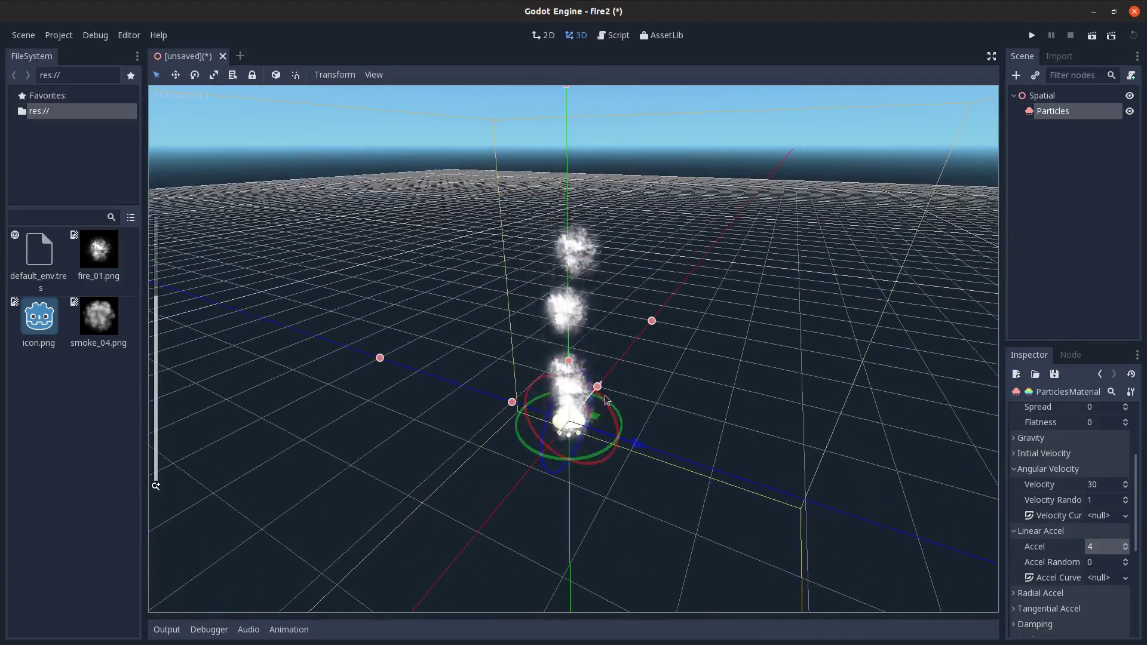
middle_drag(608, 400, 669, 356)
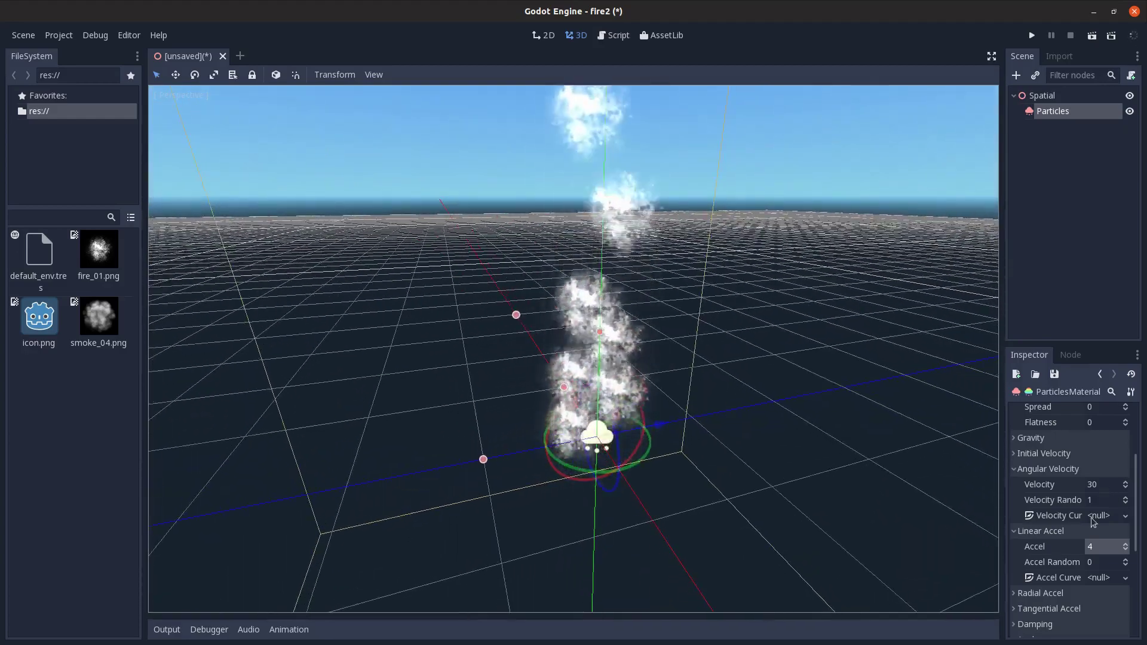
scroll(1079, 553, down, 2)
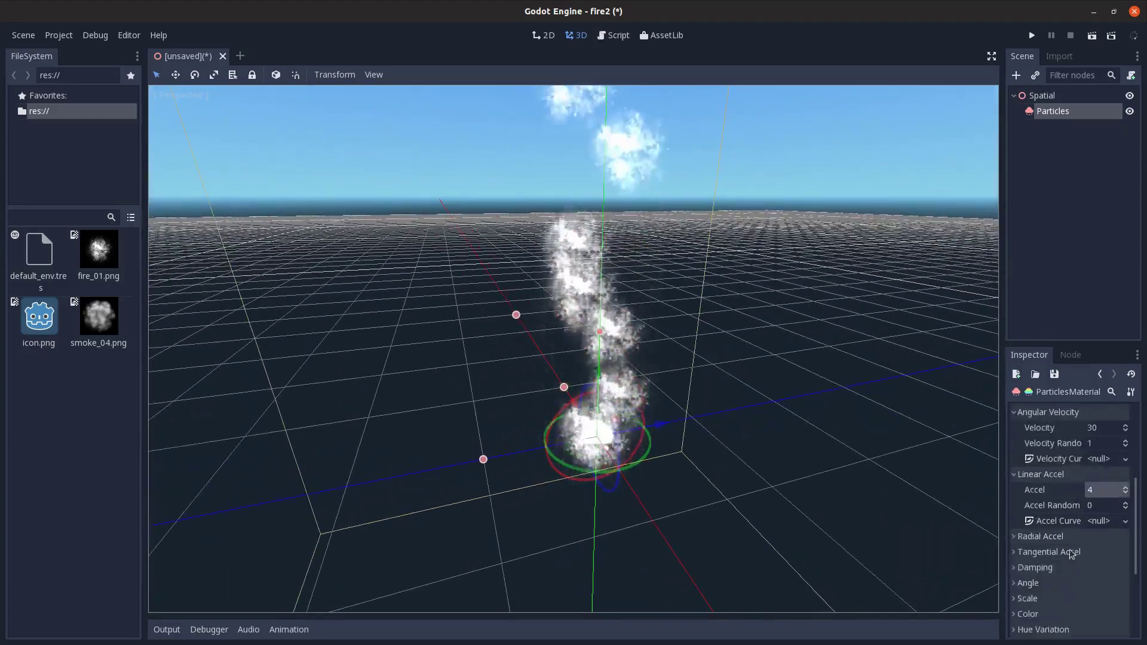
Set the particle Angle to 360 with Angle Random 1
click(1039, 583)
click(1099, 598)
text(30)
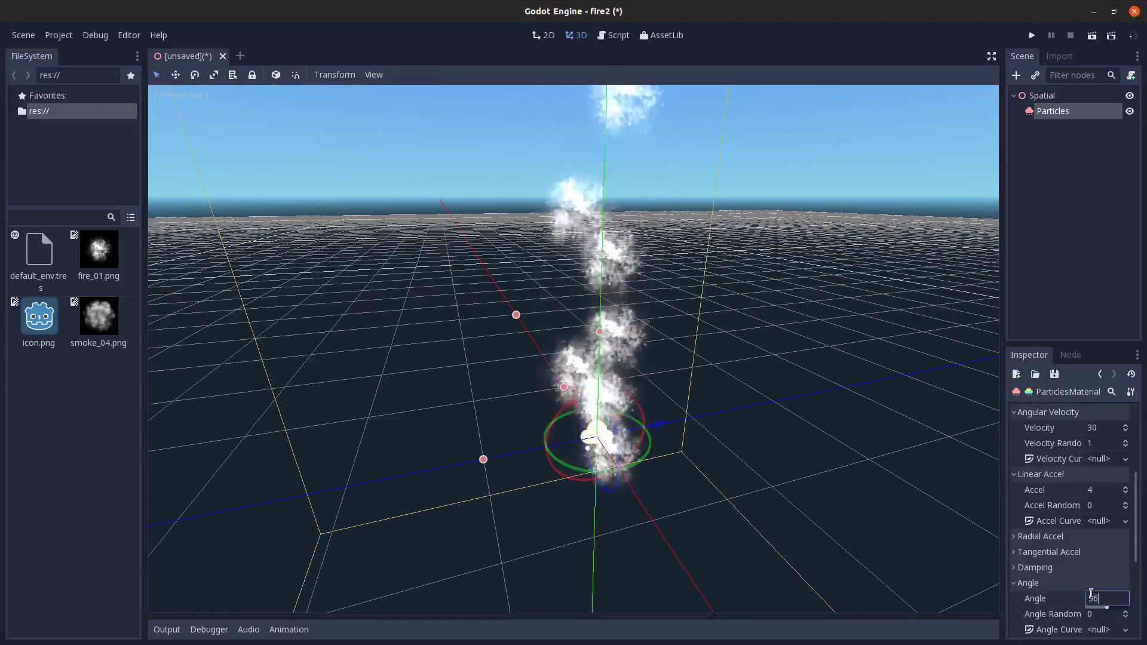
text(0)
click(1100, 614)
text(1)
key(Return)
Increase the particle Scale to 3
scroll(735, 526, down, 1)
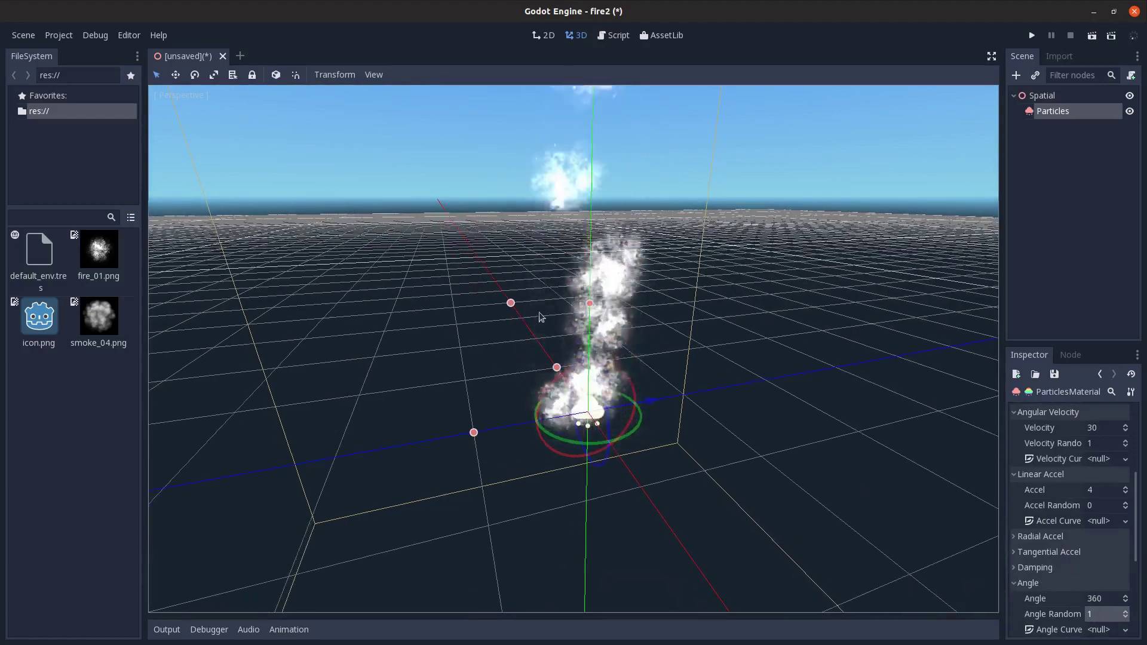
scroll(701, 423, down, 1)
scroll(715, 471, up, 2)
scroll(1112, 621, down, 3)
click(1056, 589)
scroll(1100, 598, down, 3)
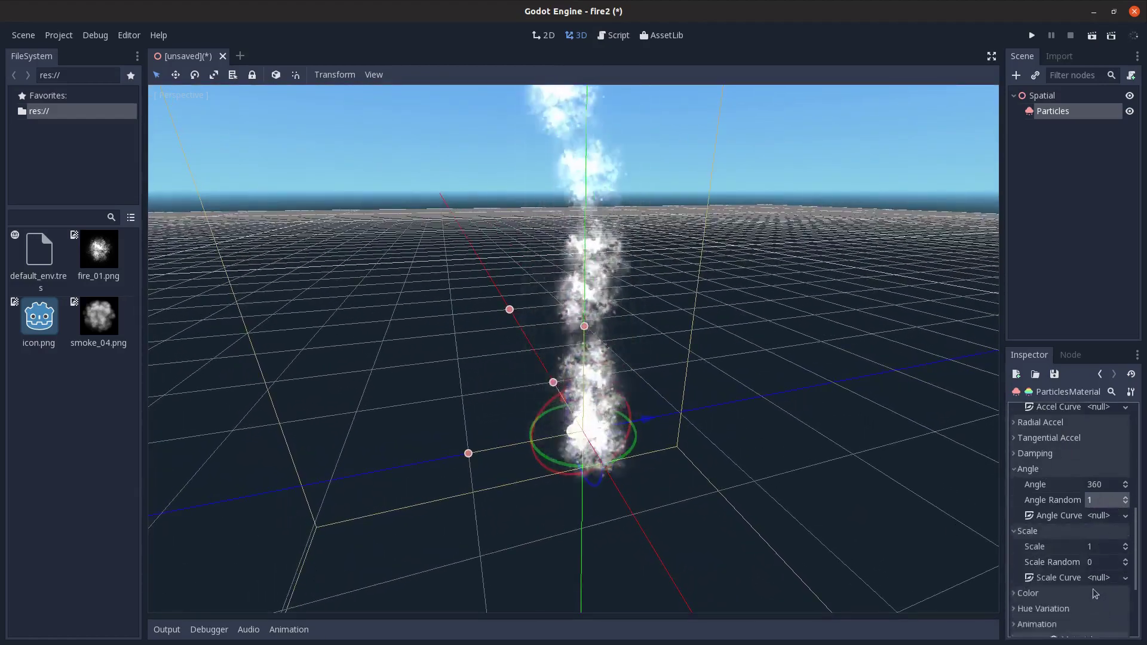
click(1096, 547)
text(3)
key(Return)
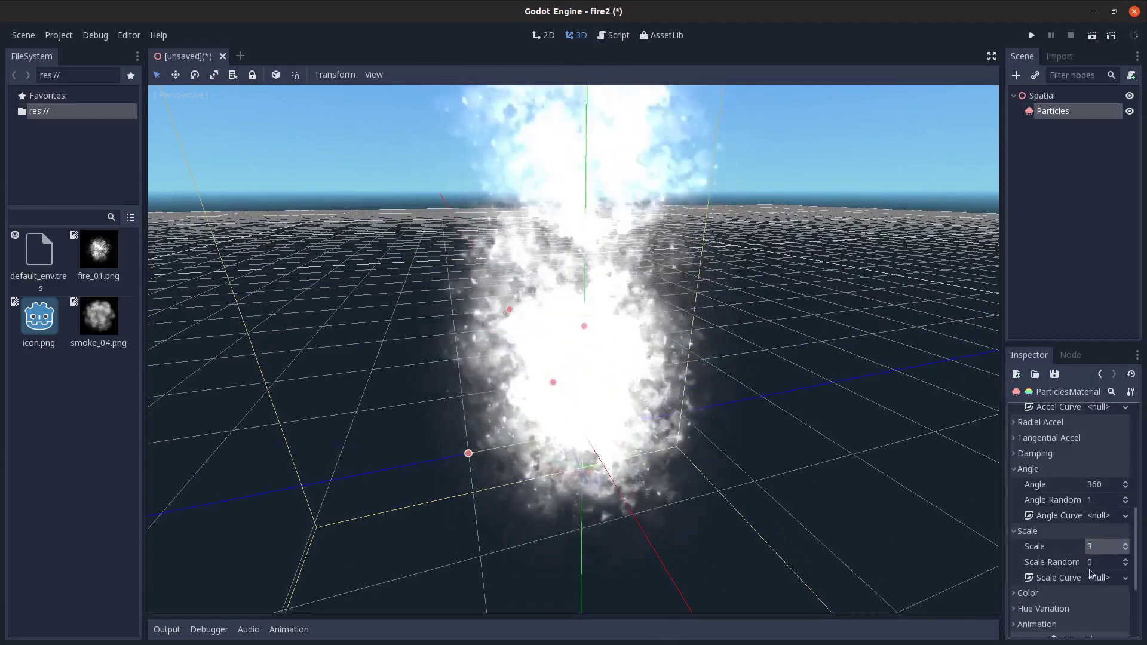
Add a CurveTexture scale curve rising from 0 to 1 near 0.3, then falling back to 0
click(1099, 577)
click(1105, 589)
click(1100, 577)
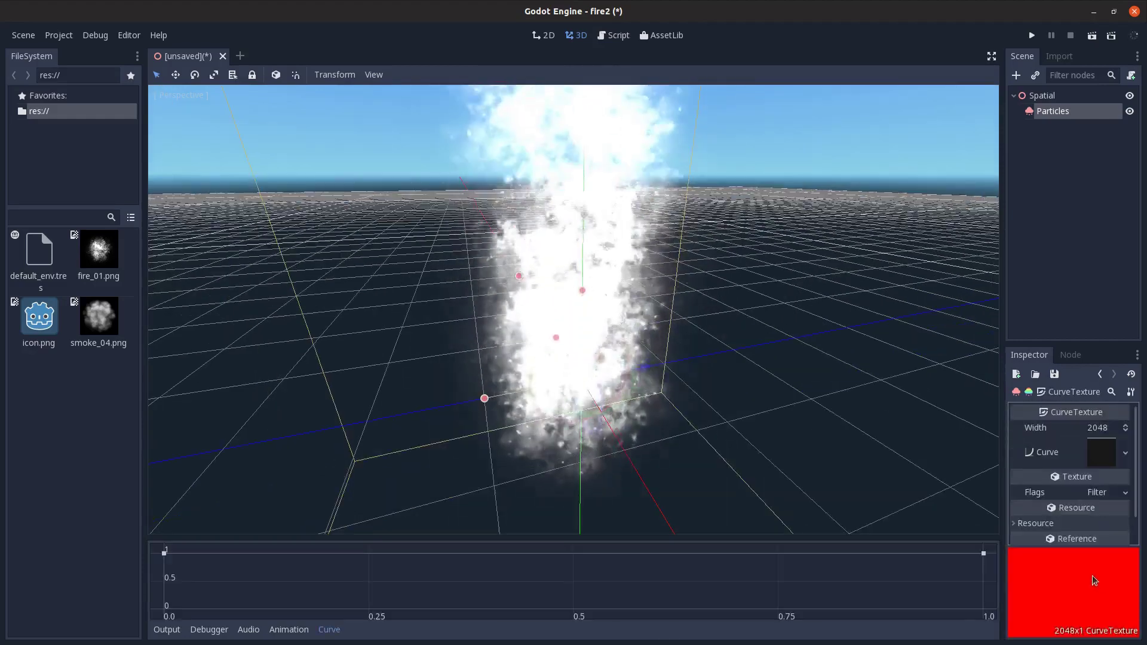
right_click(256, 556)
click(276, 569)
drag(256, 557, 422, 553)
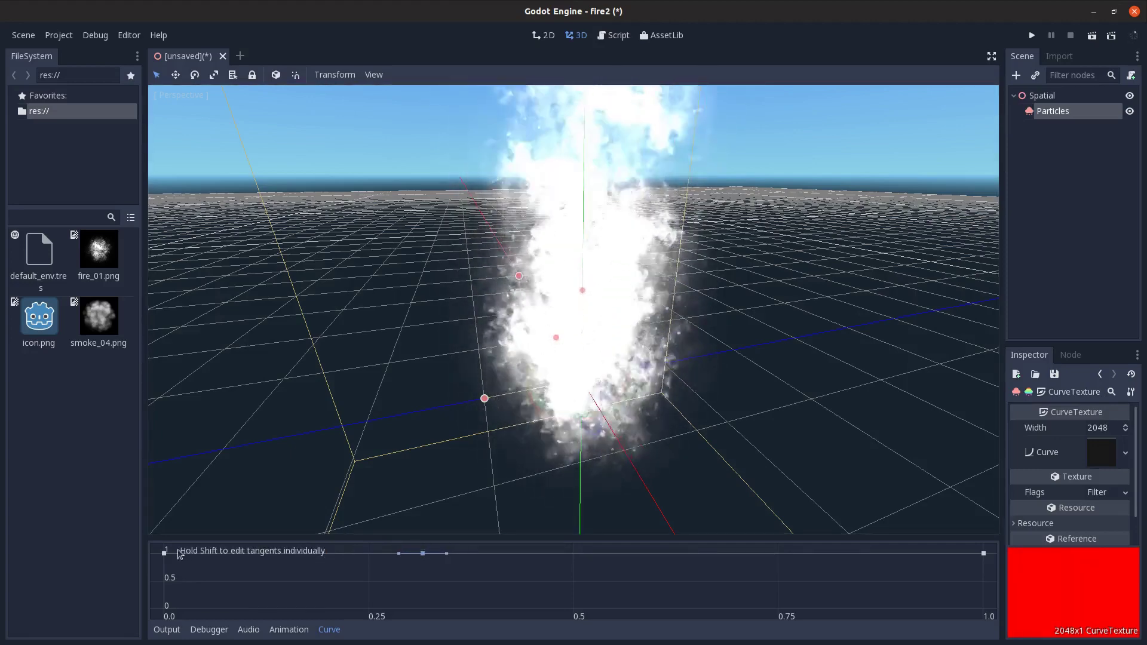
drag(164, 553, 165, 609)
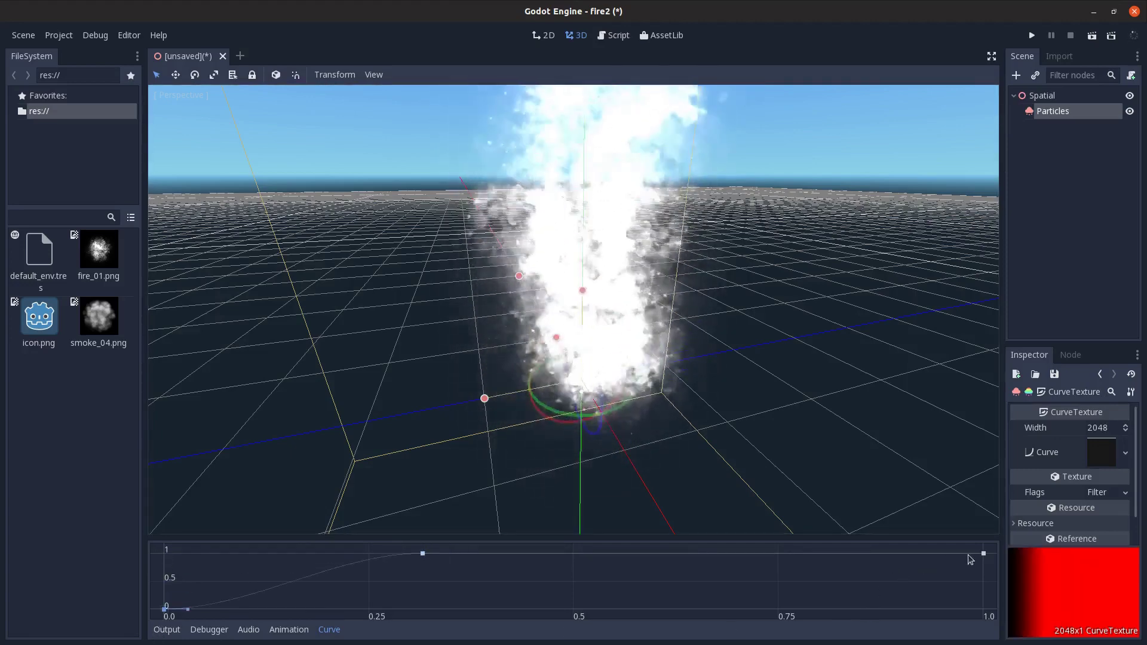
drag(984, 554, 984, 609)
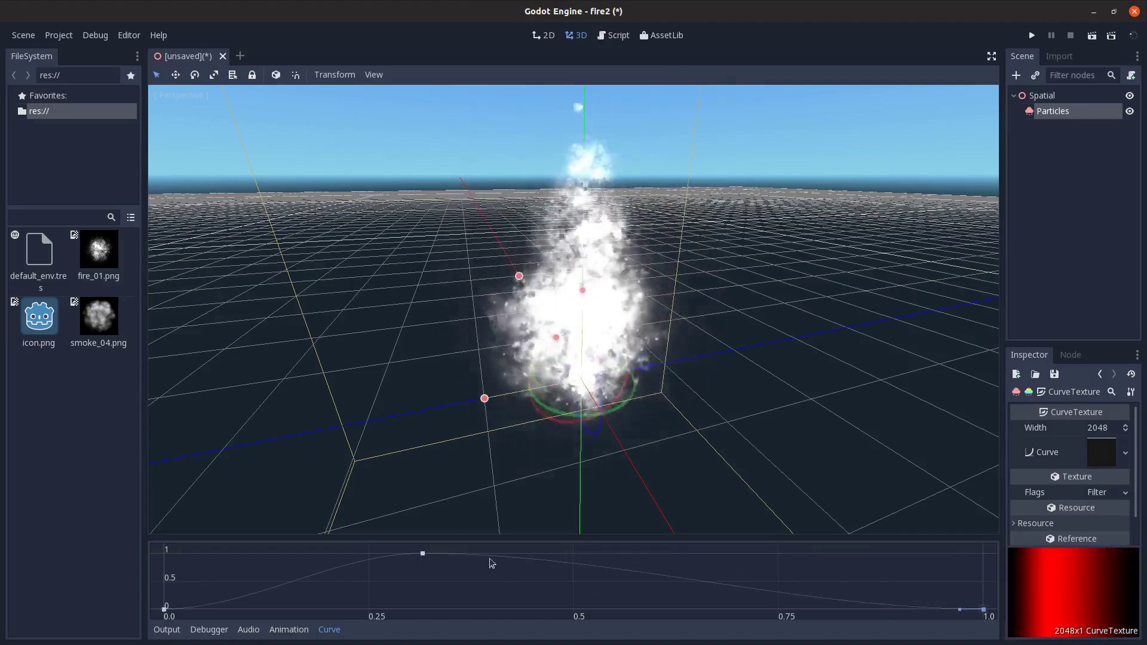
scroll(486, 397, down, 2)
middle_drag(486, 397, 574, 410)
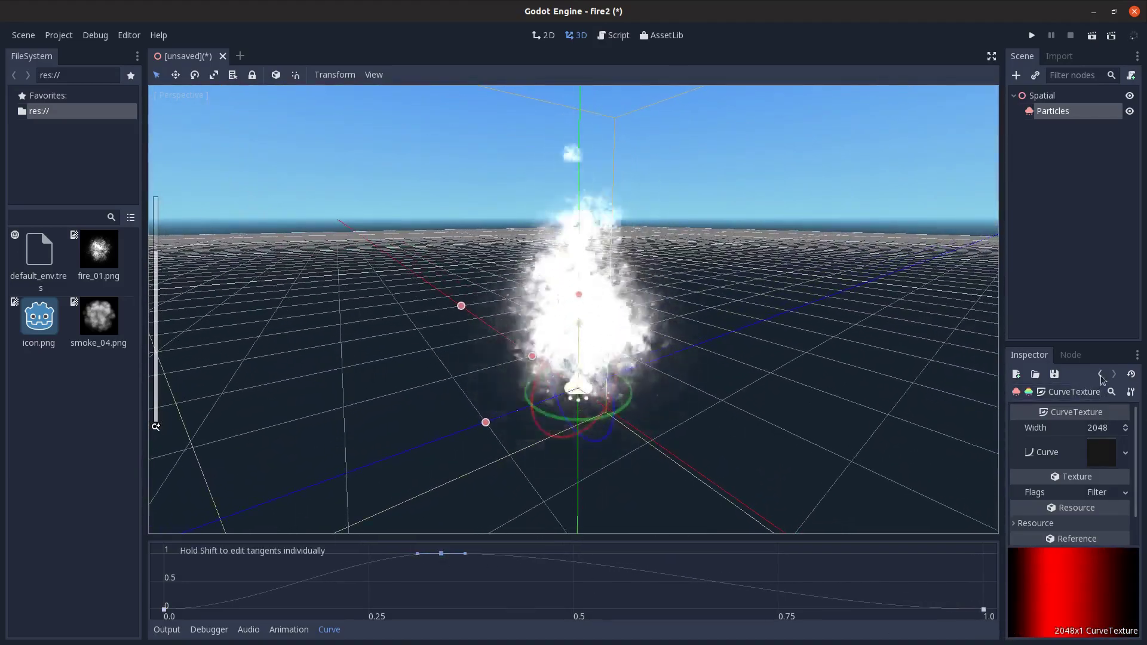
Assign a new GradientTexture with a new Gradient to the Color Ramp
click(1100, 374)
scroll(1092, 537, down, 6)
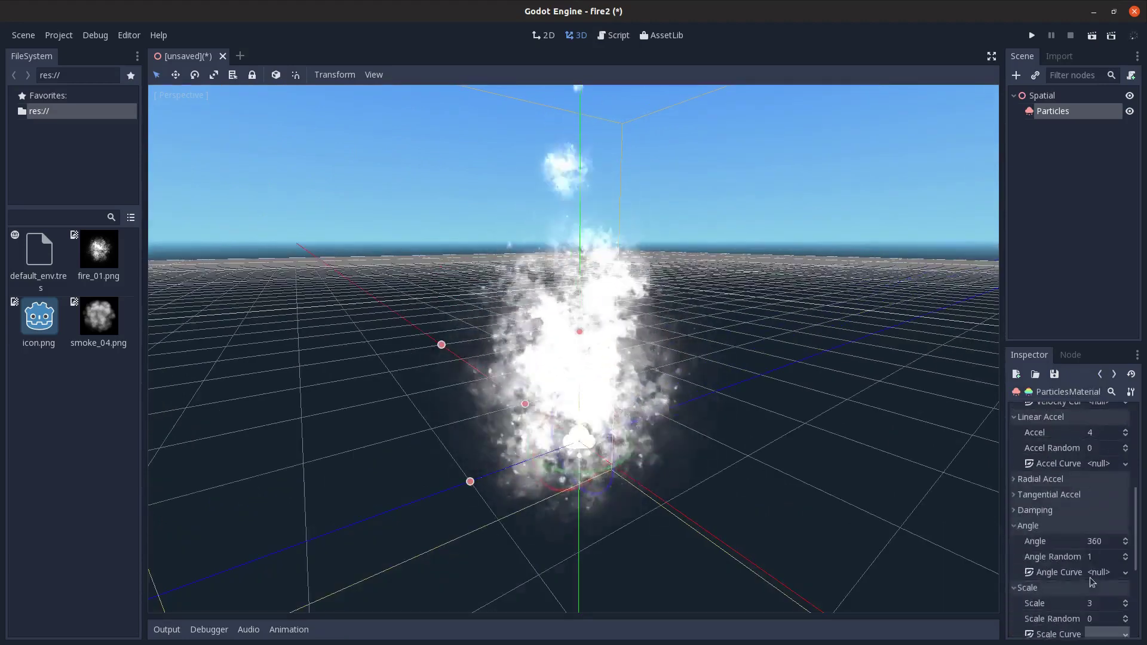
scroll(1090, 577, down, 3)
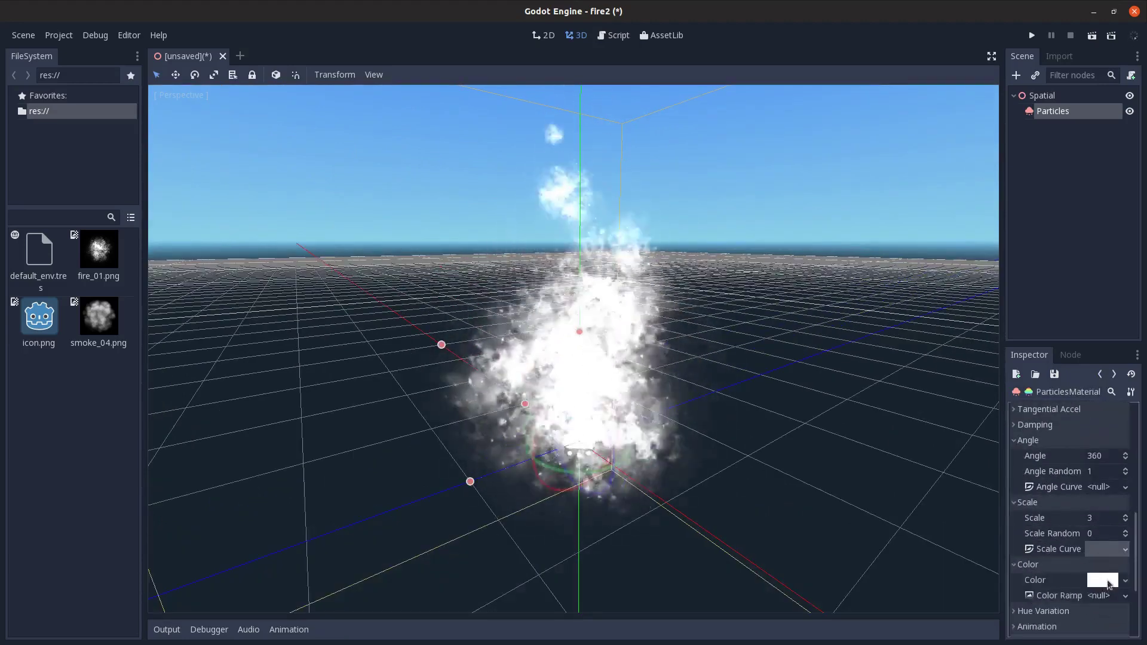
click(1103, 608)
click(1104, 580)
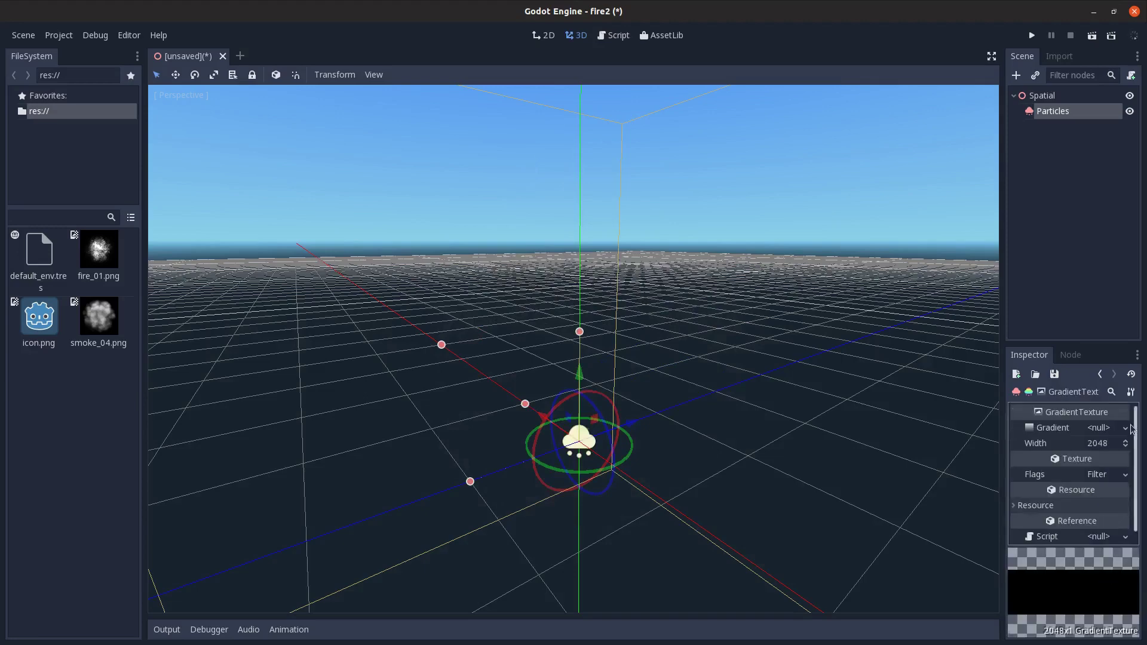
click(1107, 429)
click(1100, 443)
click(1103, 430)
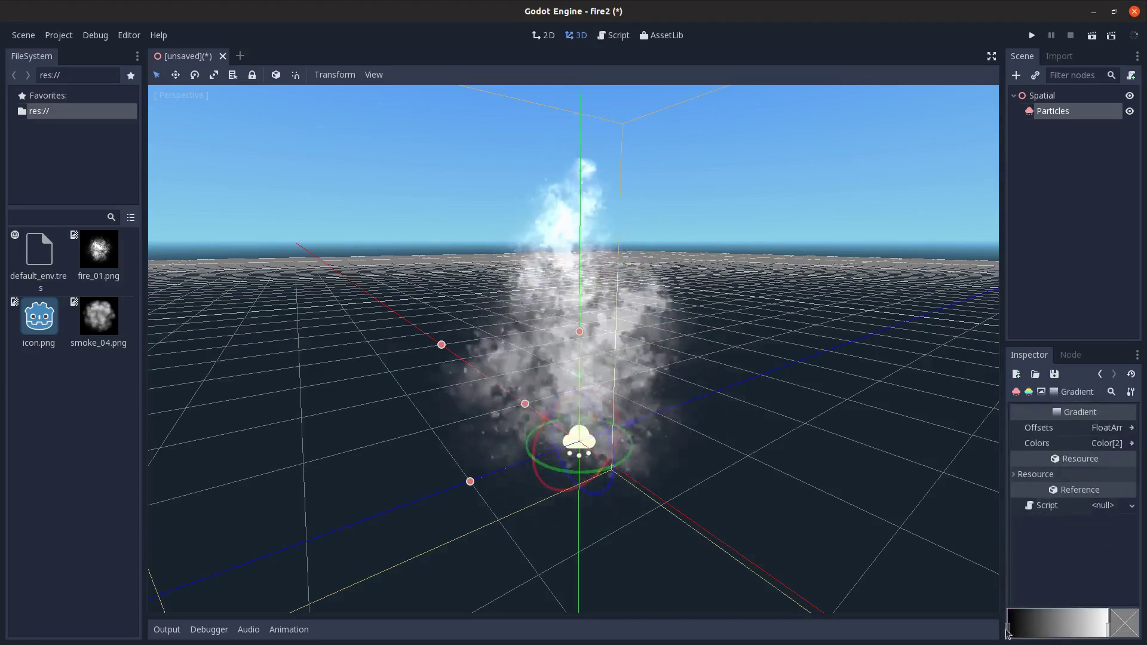
Set the gradient stops to pale yellow at the start and orange-red (f9401c) at the end
click(1130, 629)
click(1132, 393)
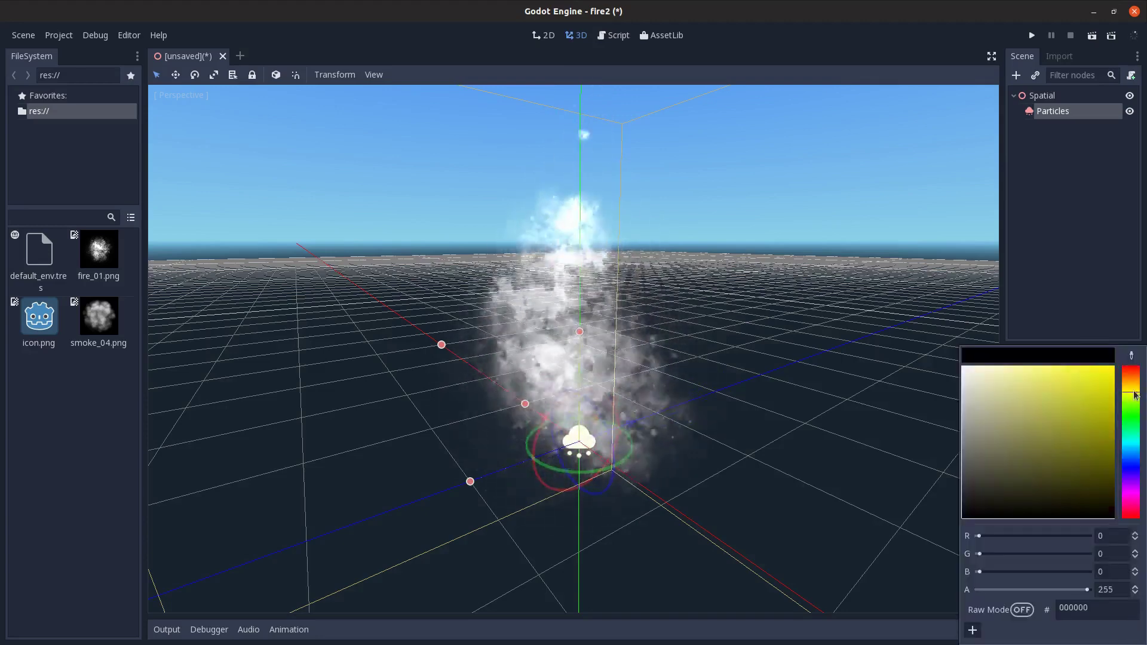
click(1037, 371)
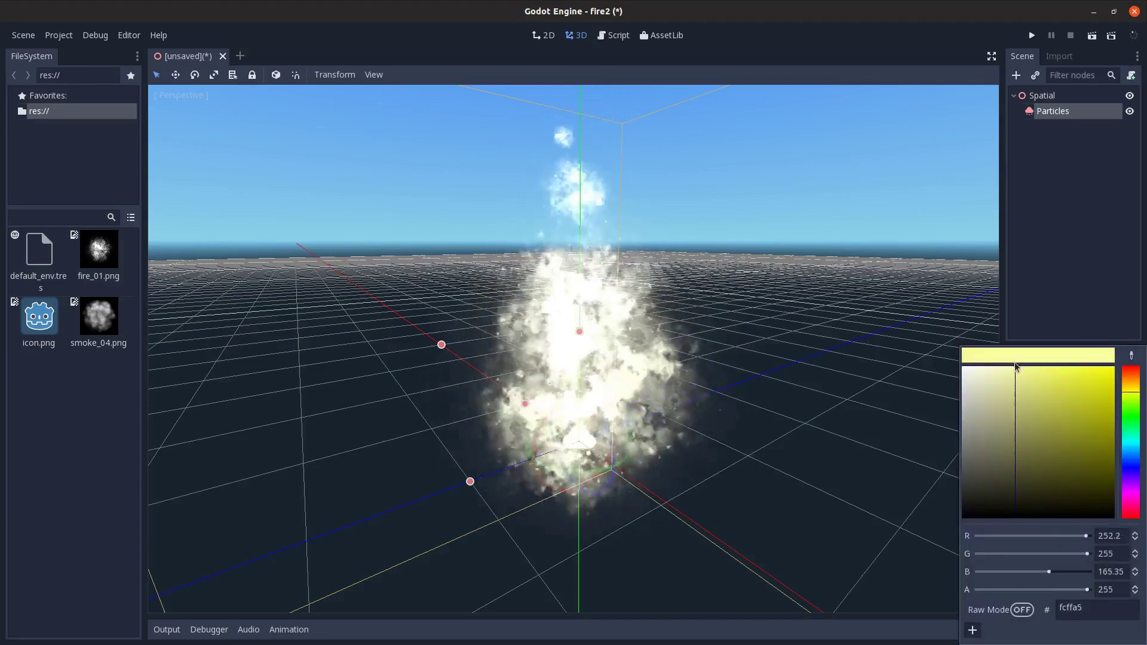
click(1135, 395)
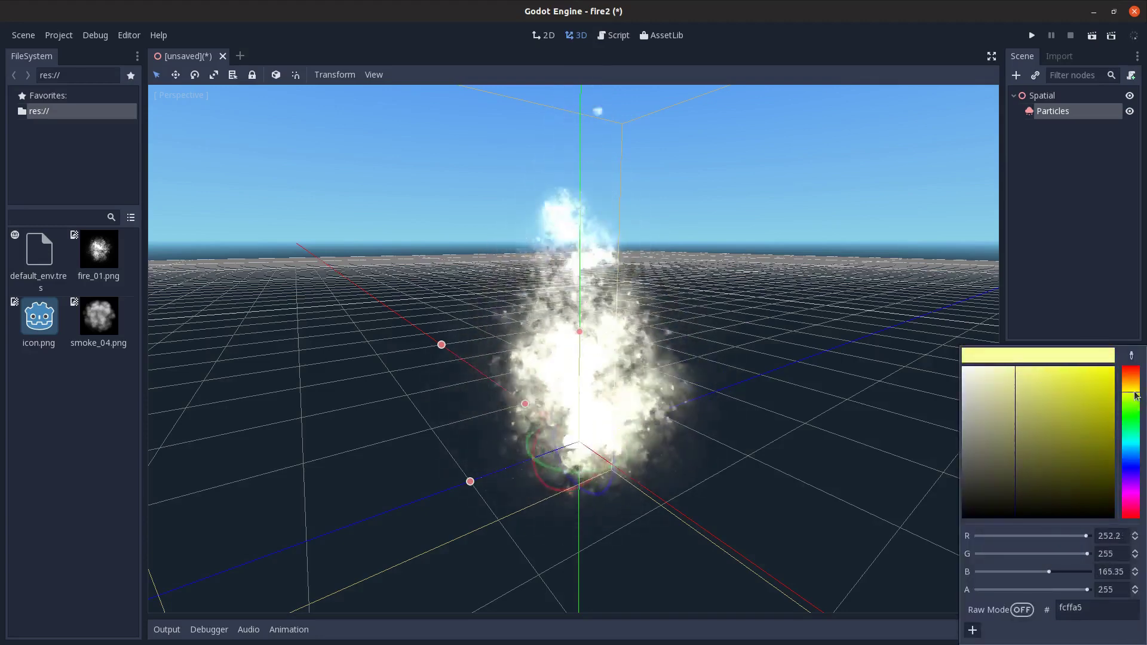
click(1013, 367)
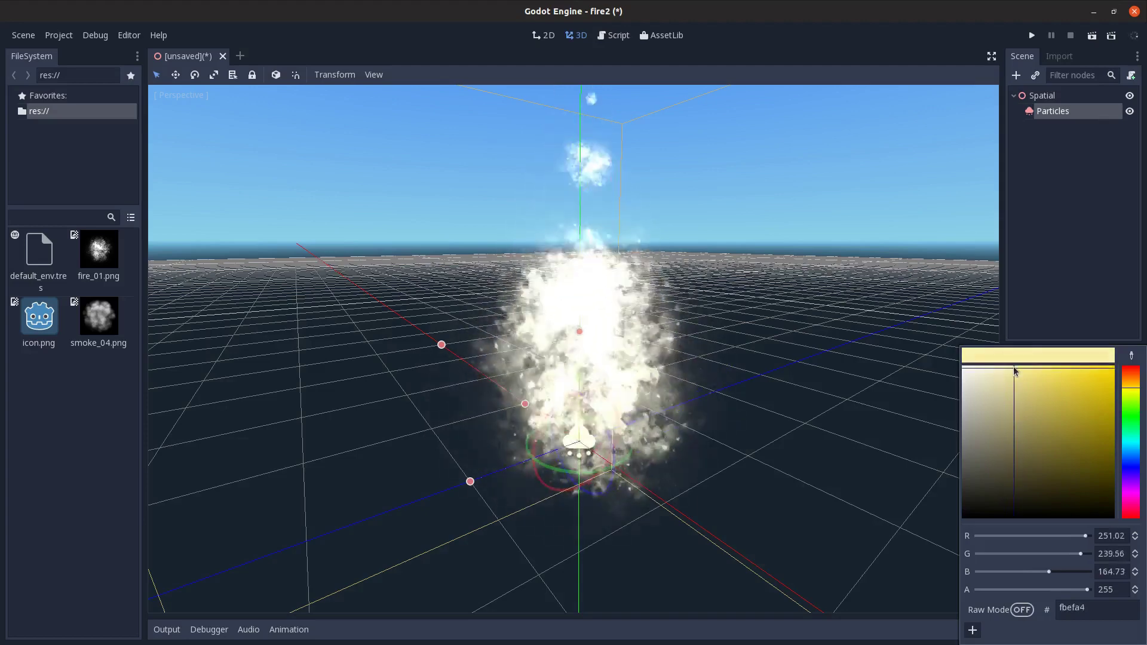
click(1073, 288)
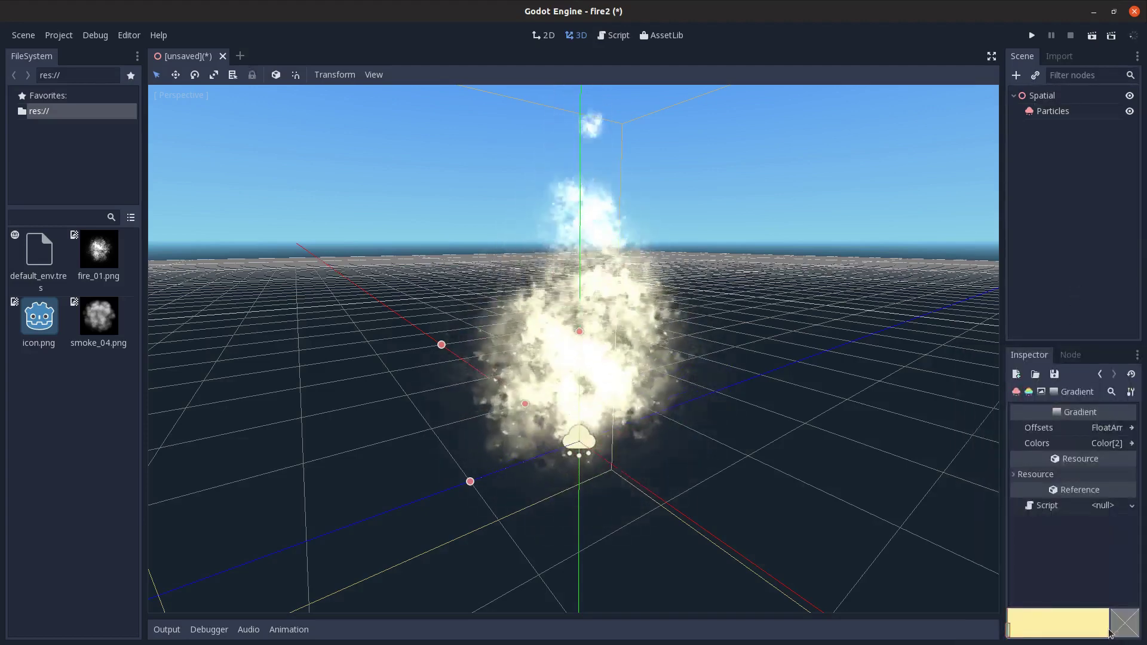
click(1123, 631)
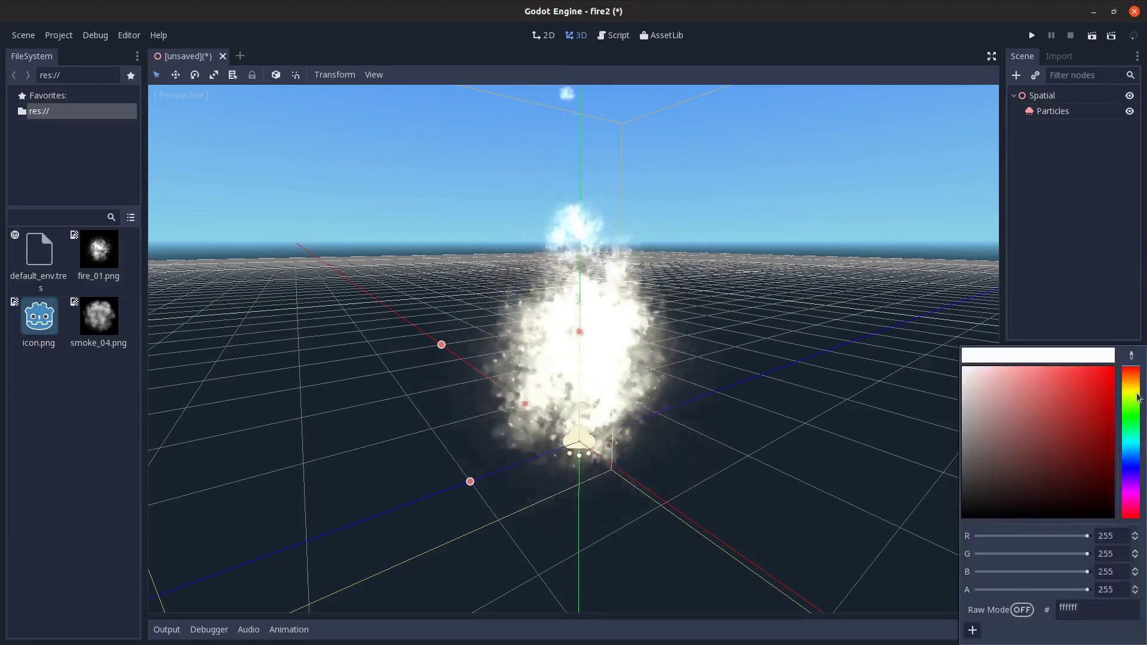
drag(1109, 386, 1089, 360)
click(1134, 374)
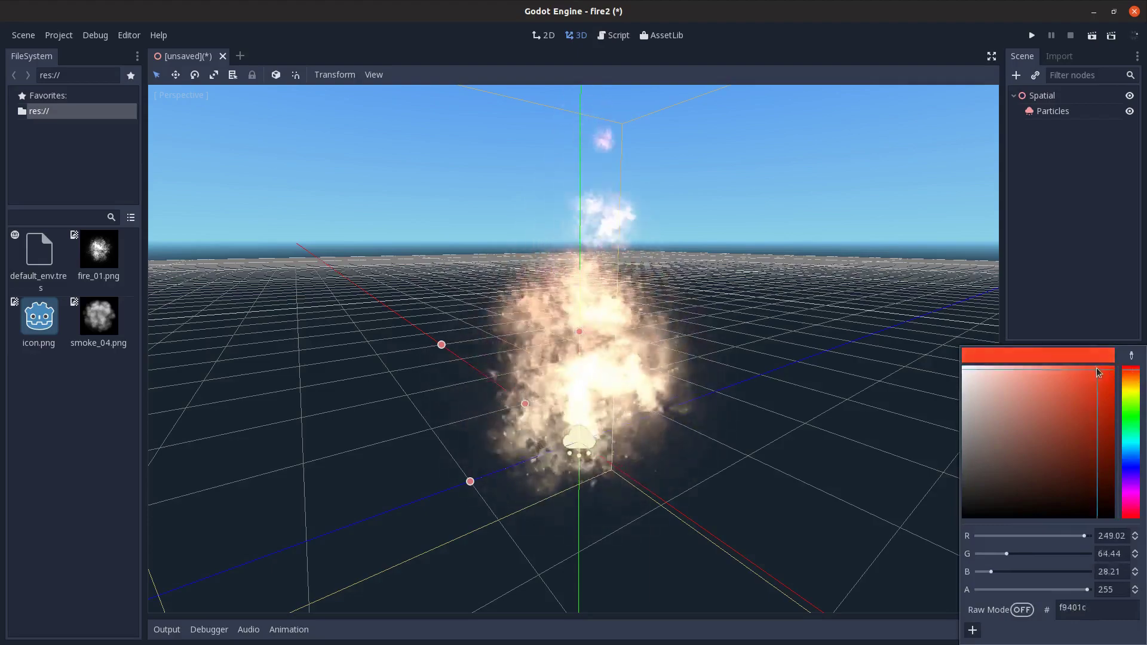
middle_drag(1061, 385, 932, 507)
Inspect the fire up close, then rename the Spatial root node to Fire
click(1058, 114)
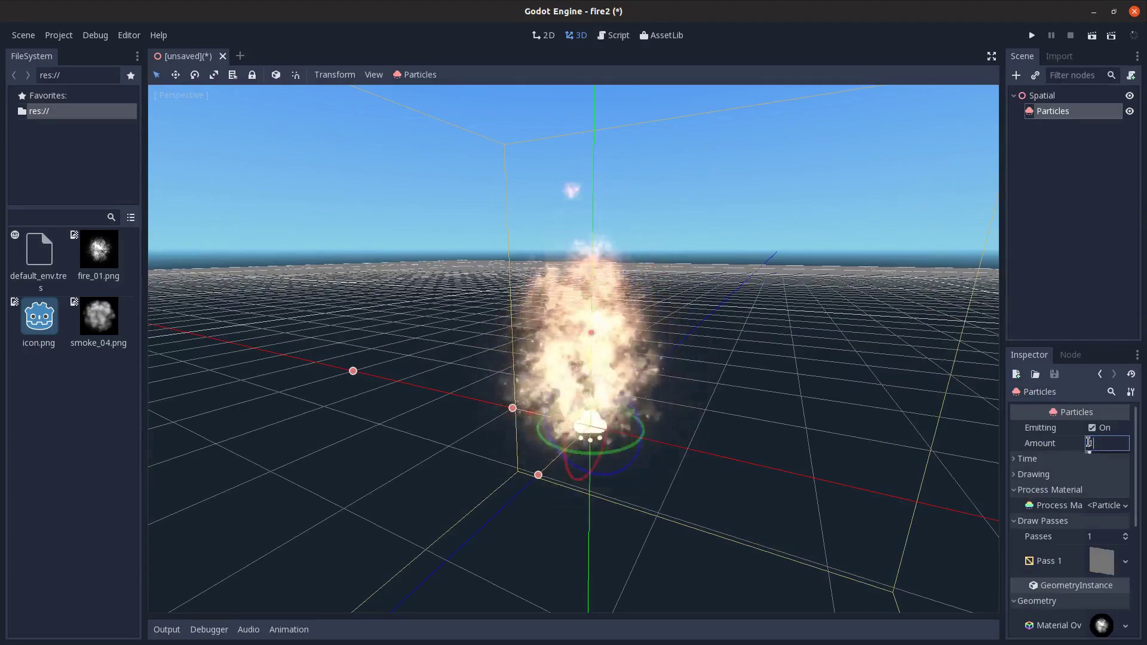
middle_drag(928, 379, 581, 218)
middle_drag(719, 455, 638, 470)
click(1062, 460)
click(1062, 460)
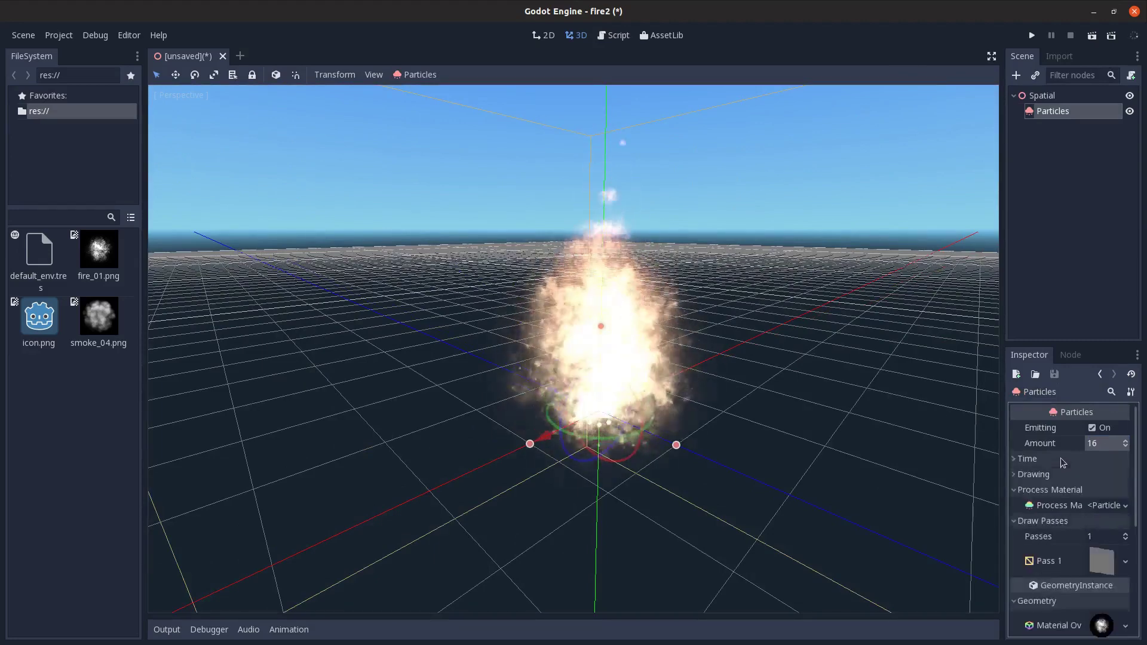
double_click(1072, 97)
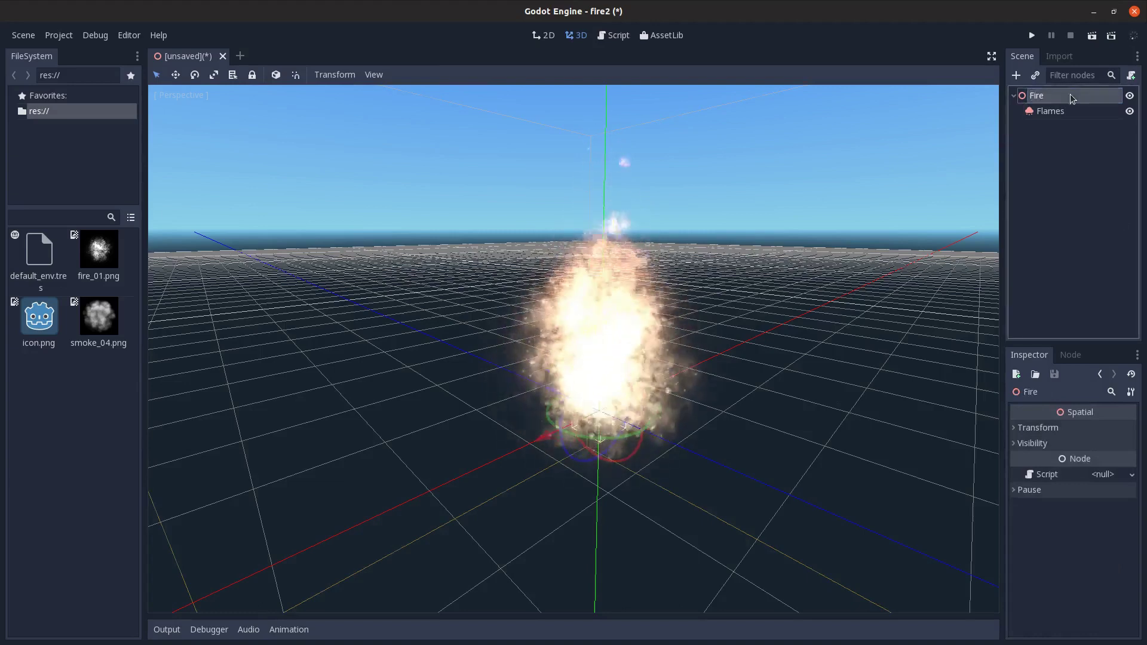
Rename the duplicated Flames2 particles node to Smoke
click(1061, 113)
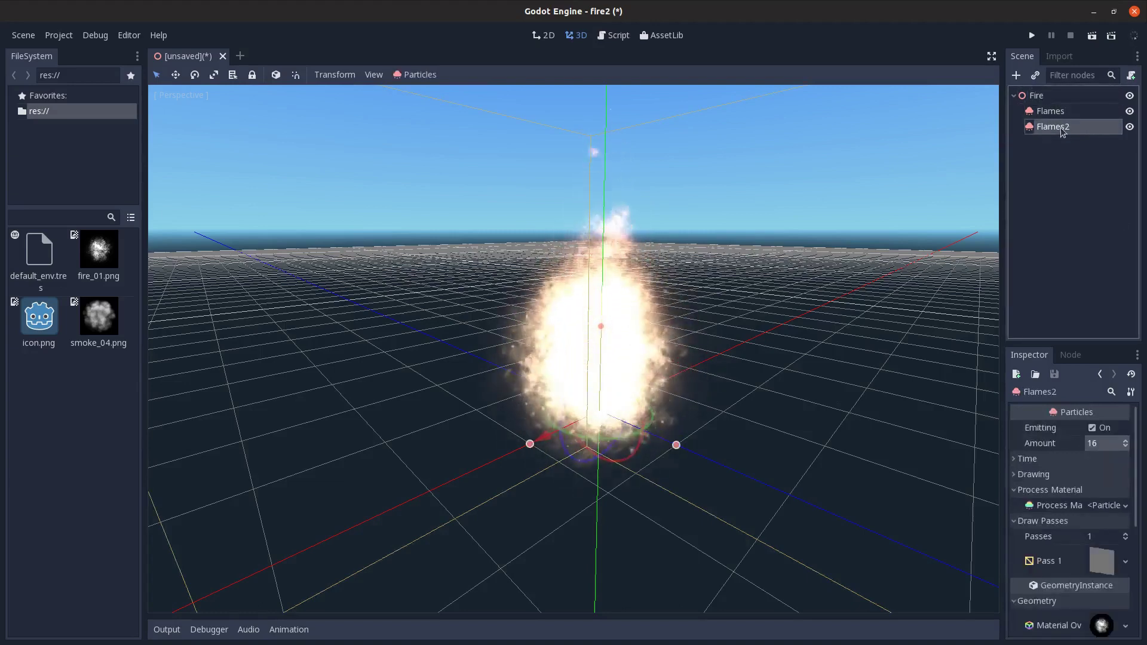
text(Smoke)
key(Return)
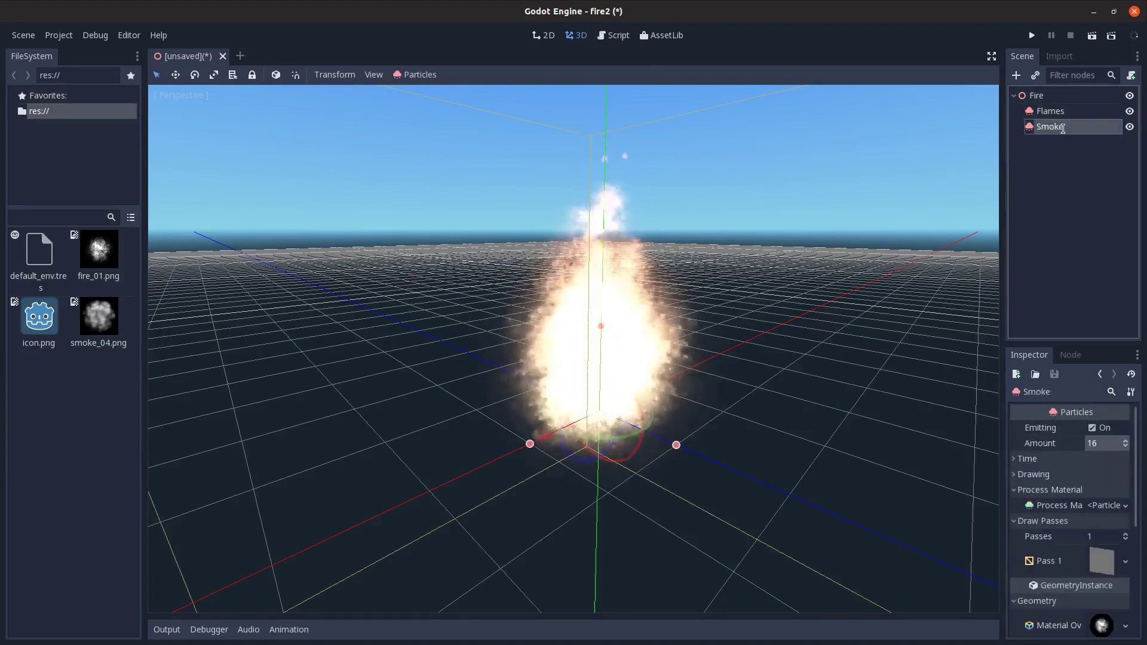
Make the Smoke node's process material and material override unique
click(1126, 506)
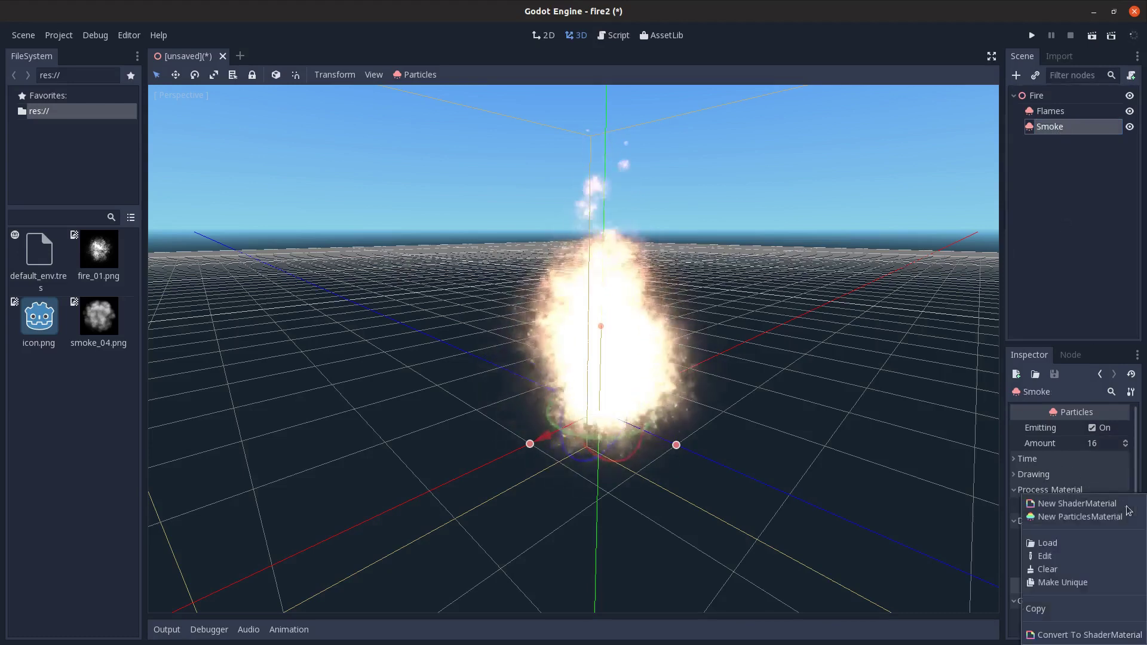
click(1064, 582)
scroll(1070, 582, down, 2)
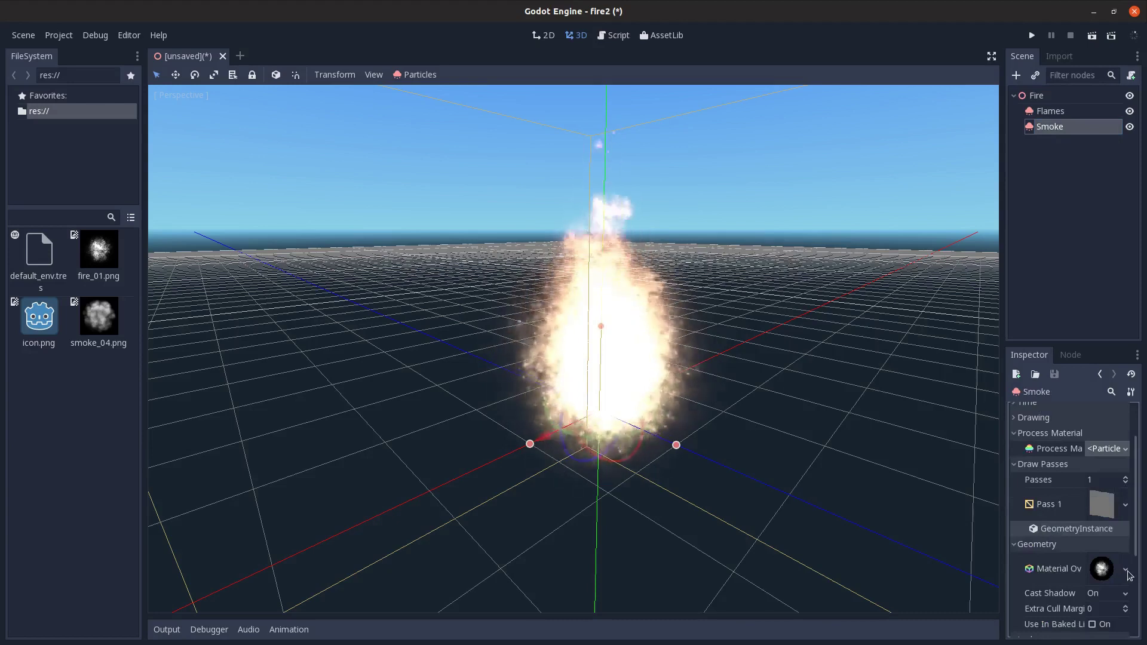
click(1128, 573)
click(1103, 583)
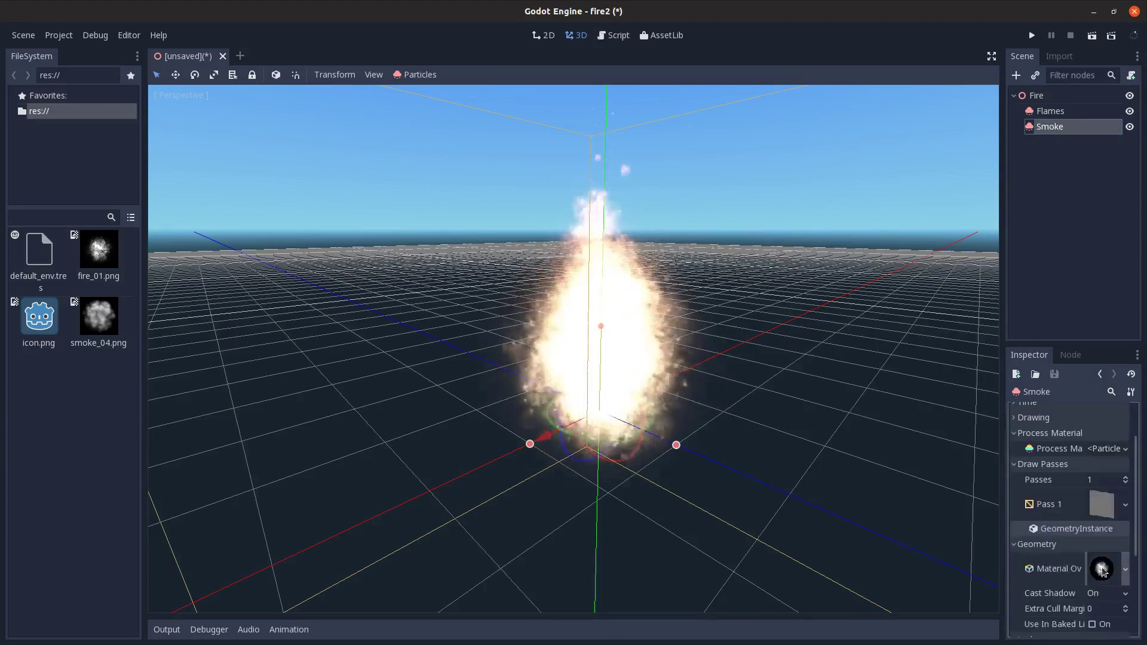
click(1103, 569)
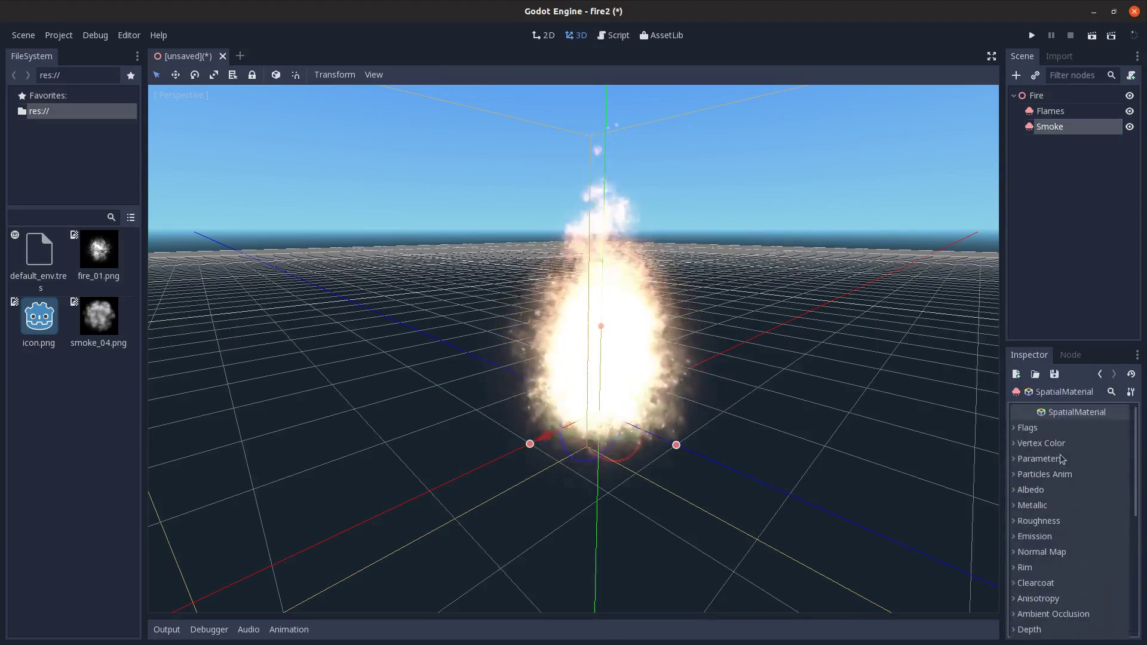
Enable the Transparent flag on the Smoke material
click(1060, 445)
click(1057, 443)
click(1028, 428)
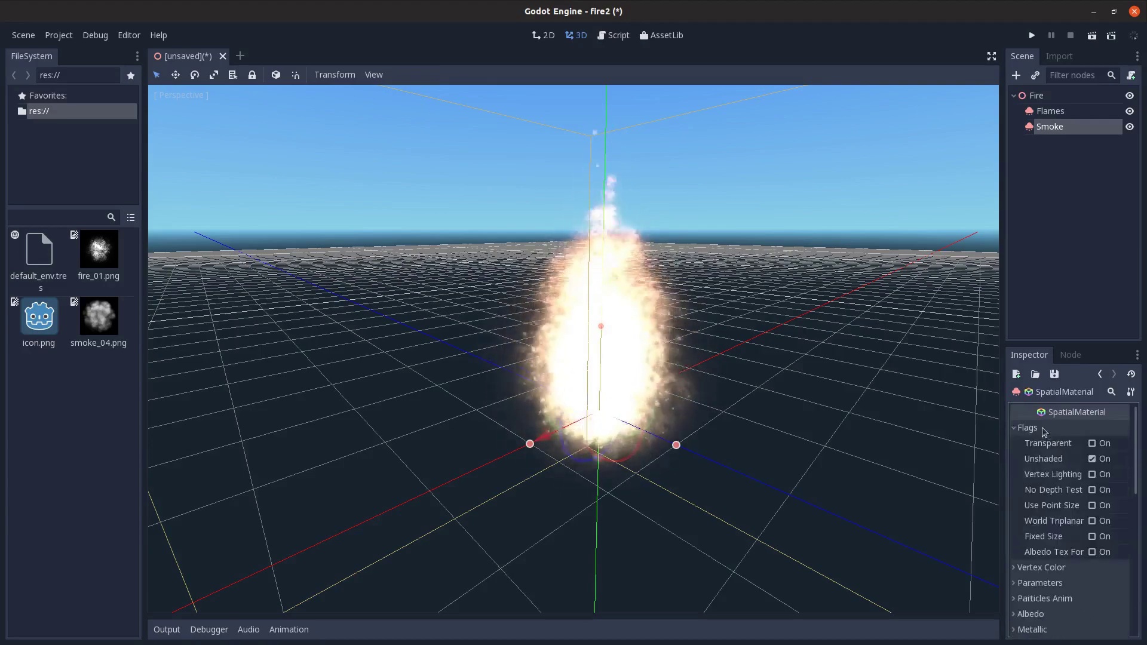
click(1093, 443)
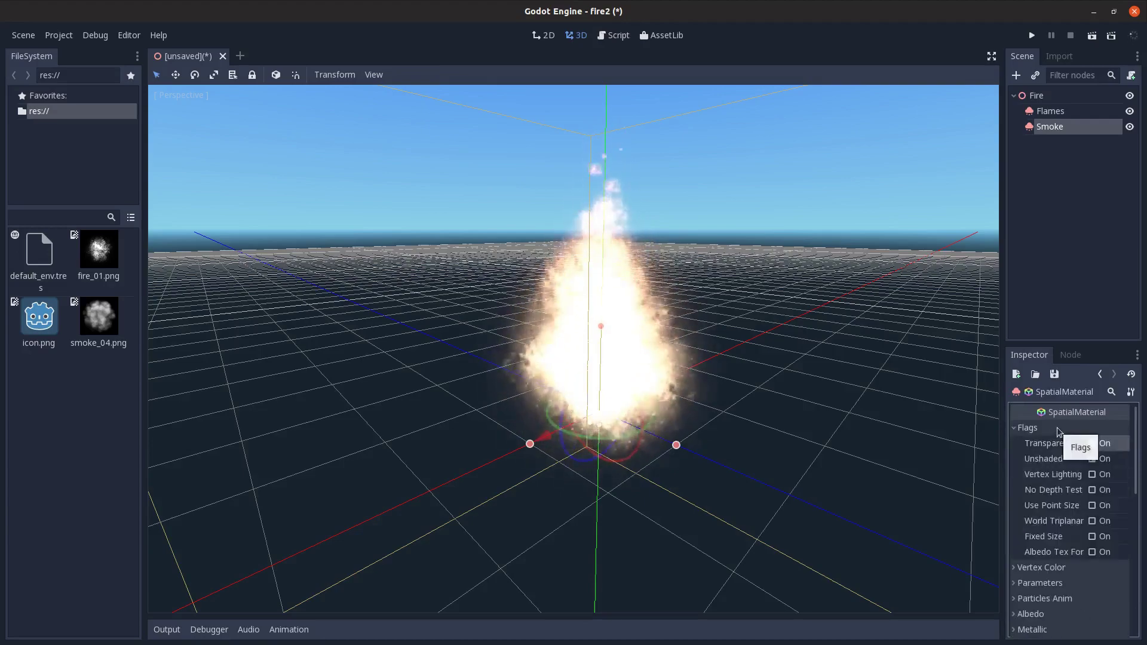
scroll(811, 409, down, 2)
middle_drag(812, 410, 748, 302)
scroll(596, 303, up, 2)
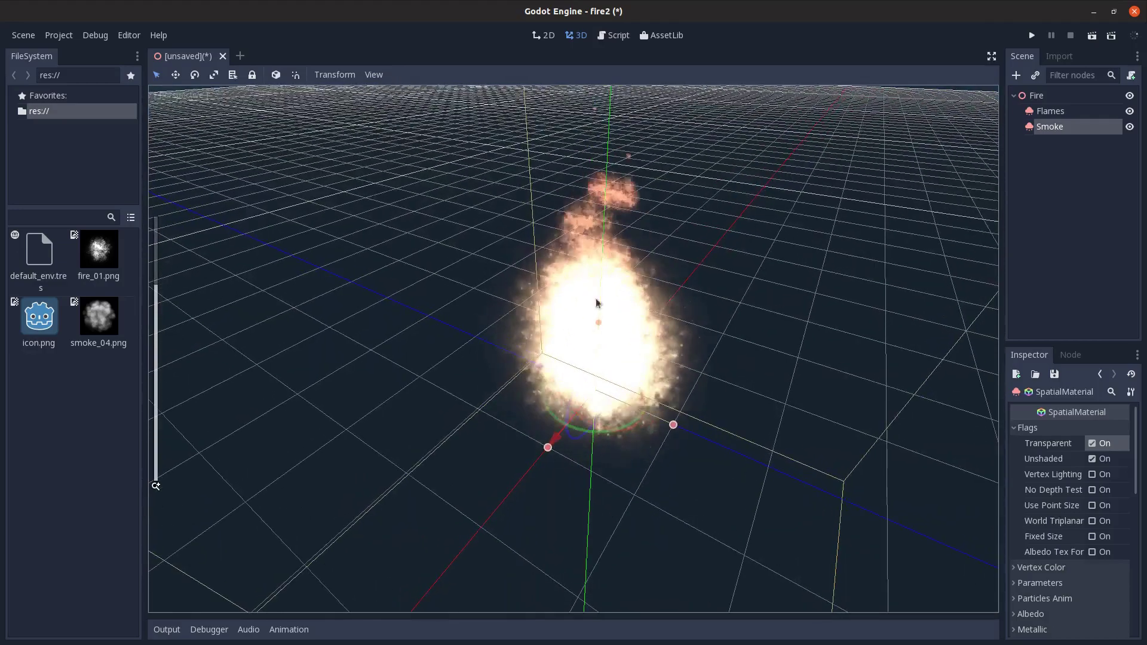
scroll(748, 302, up, 2)
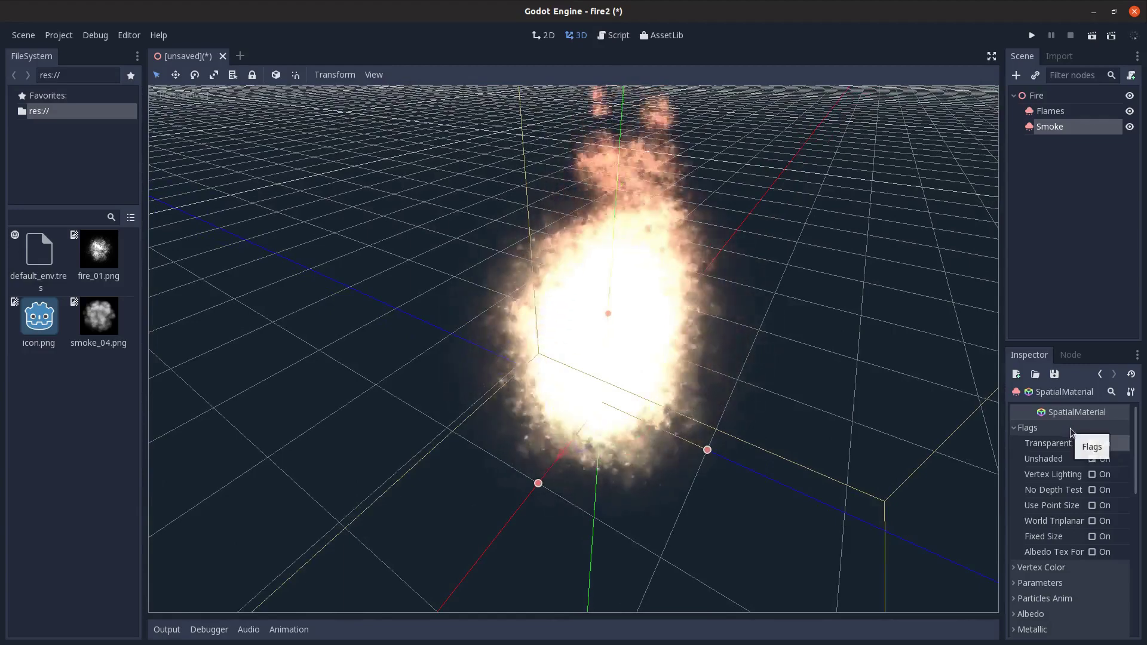
Apply smoke_04.png as the Smoke material's albedo texture
click(1097, 427)
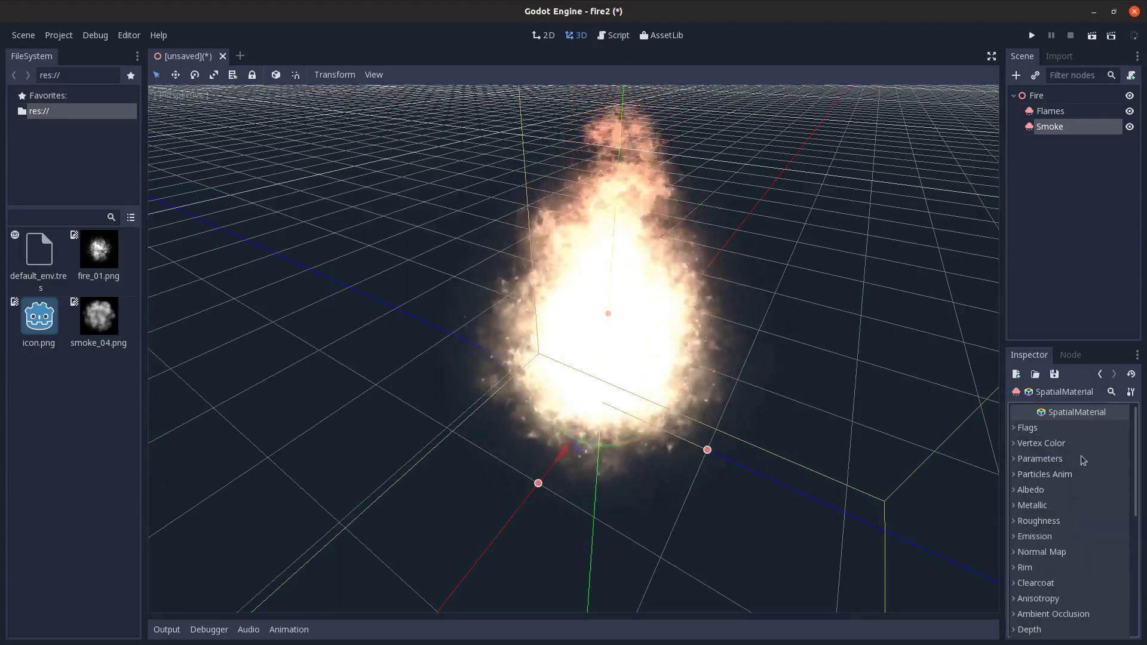
click(1052, 488)
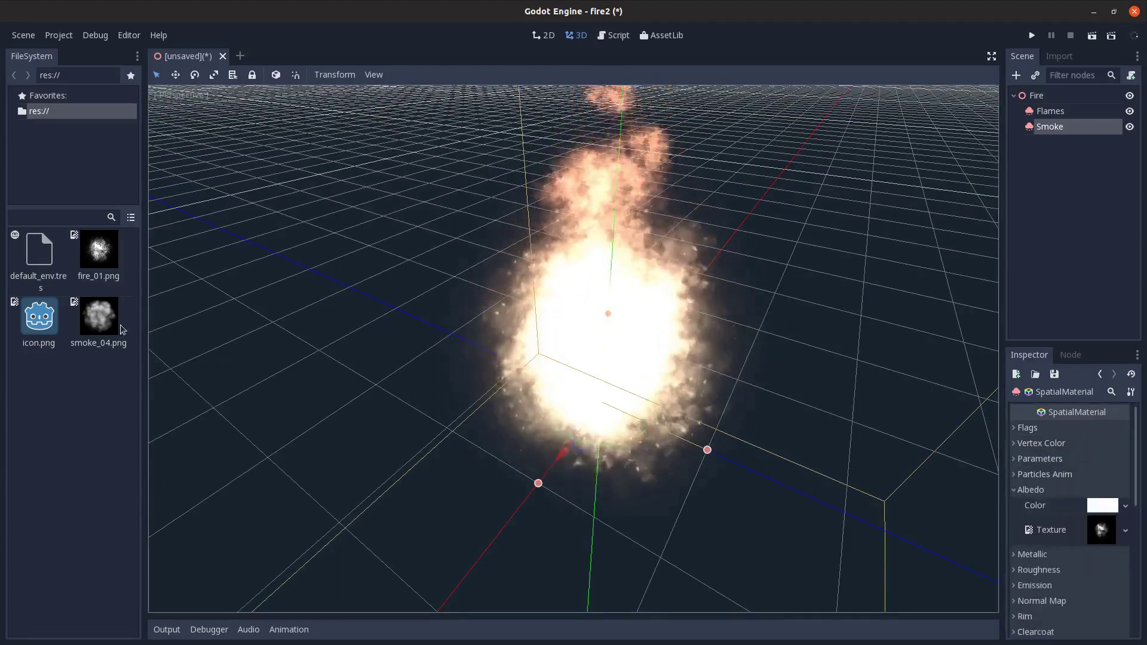
drag(98, 317, 1101, 530)
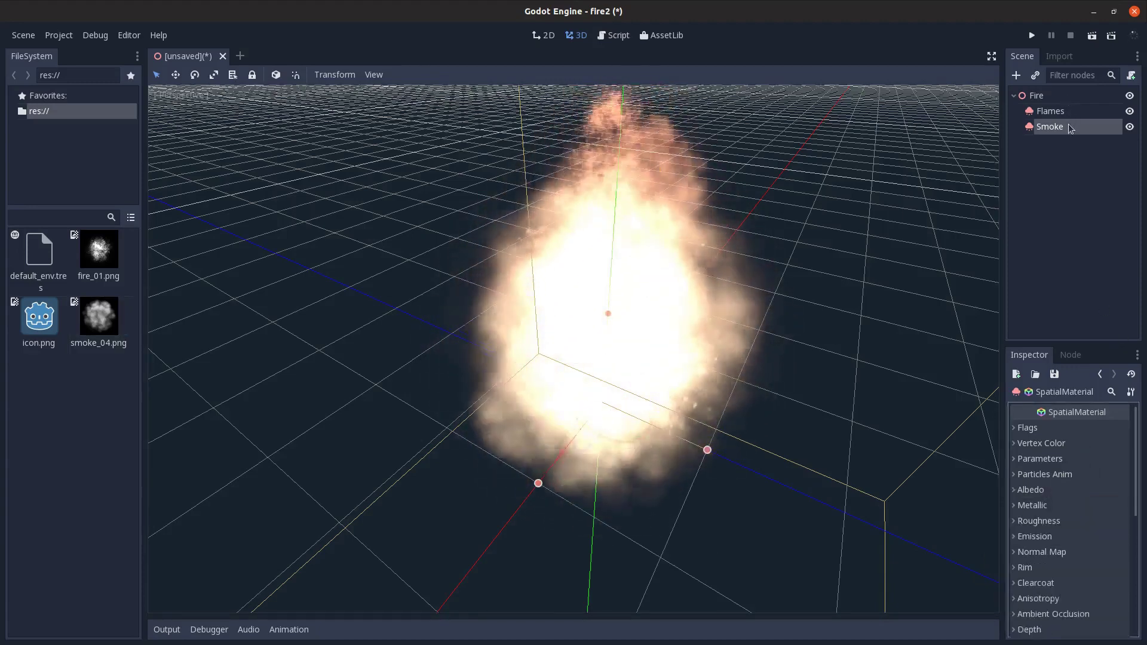
Return to the Smoke particles node and open its Time settings for the lifetime
click(1100, 374)
click(1105, 505)
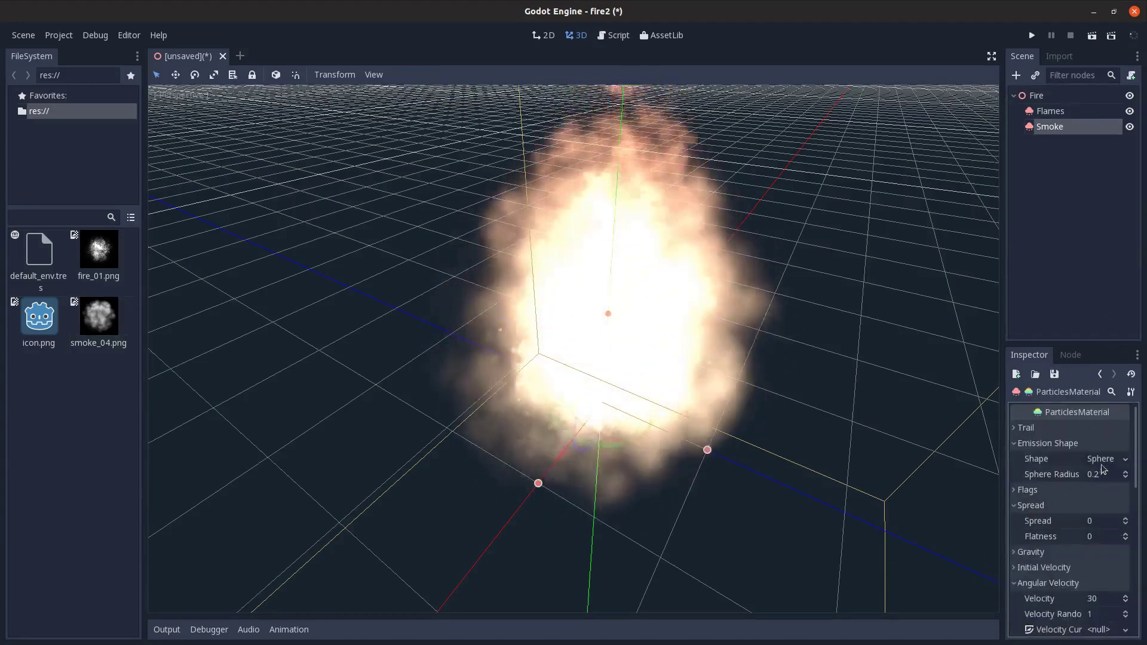
scroll(1105, 564, down, 2)
scroll(1103, 538, up, 3)
click(1102, 377)
click(1075, 460)
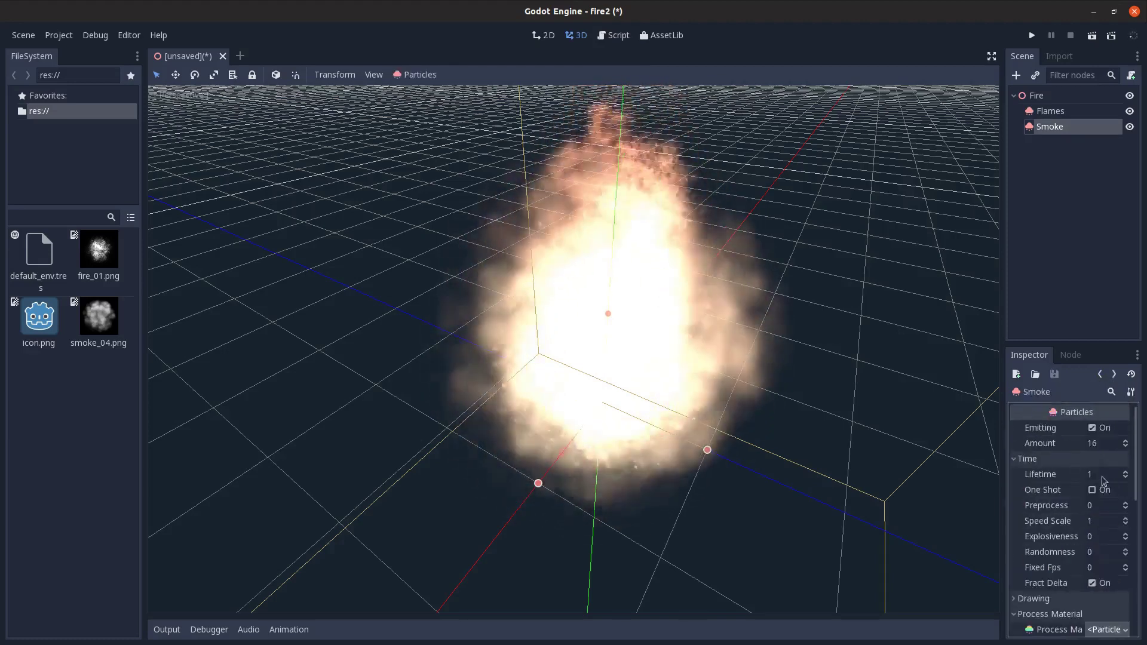
Confirm the smoke Lifetime of 3 and scroll through the Smoke inspector
key(Return)
scroll(573, 392, down, 8)
scroll(622, 400, up, 2)
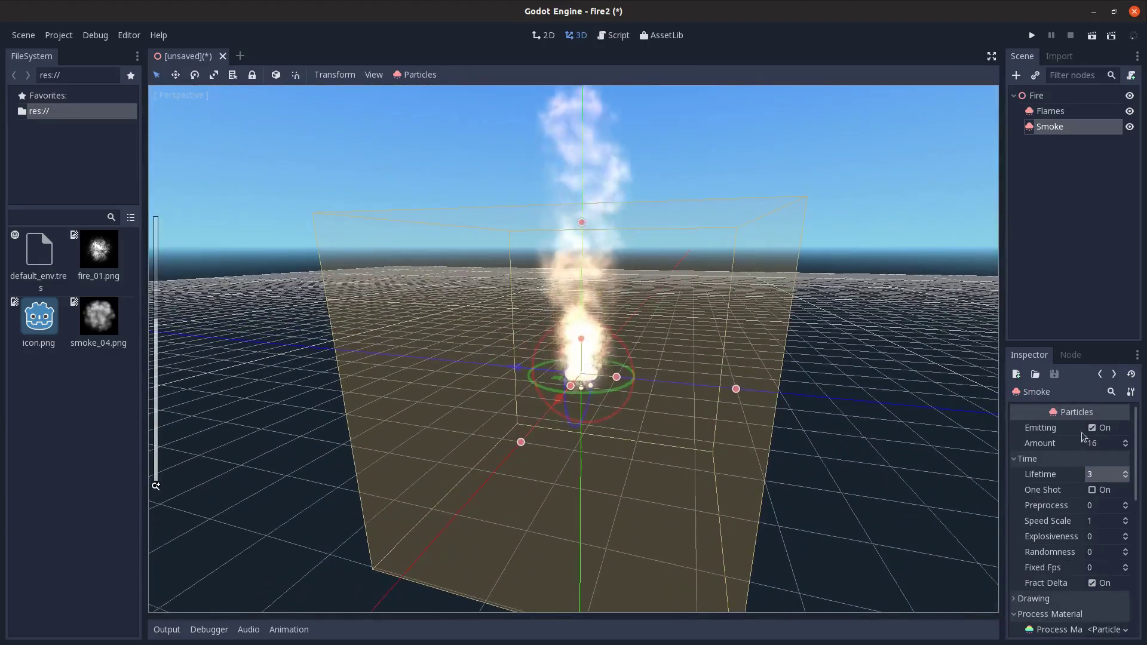
scroll(1085, 508, down, 5)
In the Smoke ParticlesMaterial, change Scale from 3 to 2 while orbiting closer to the fire
click(1103, 583)
scroll(1089, 534, down, 5)
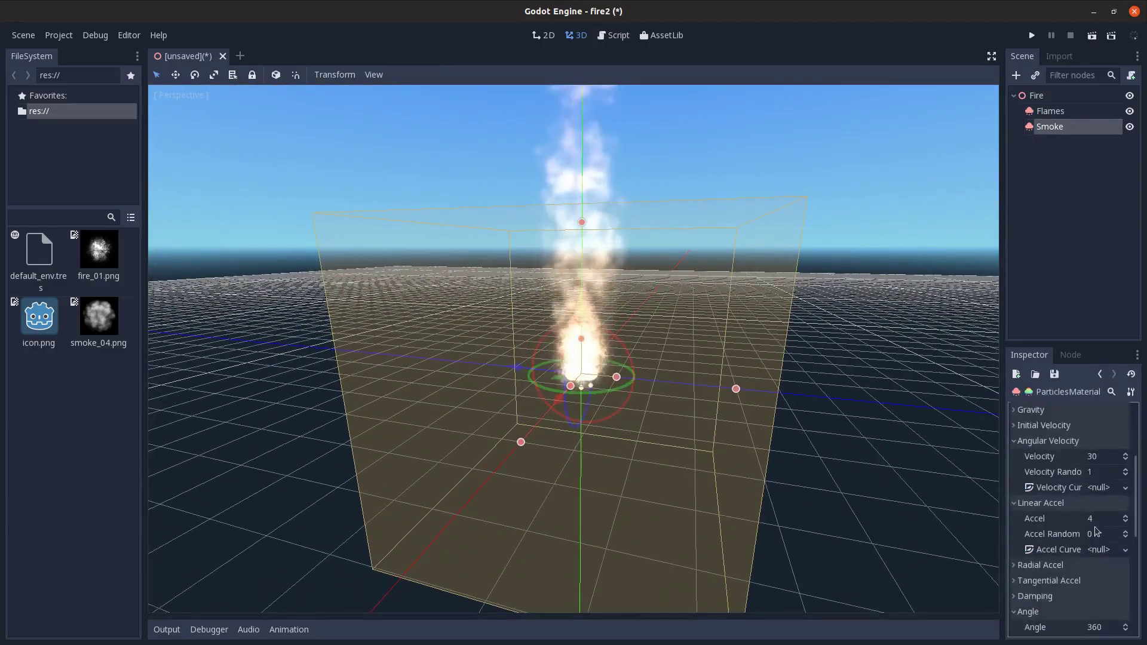
scroll(1088, 532, down, 5)
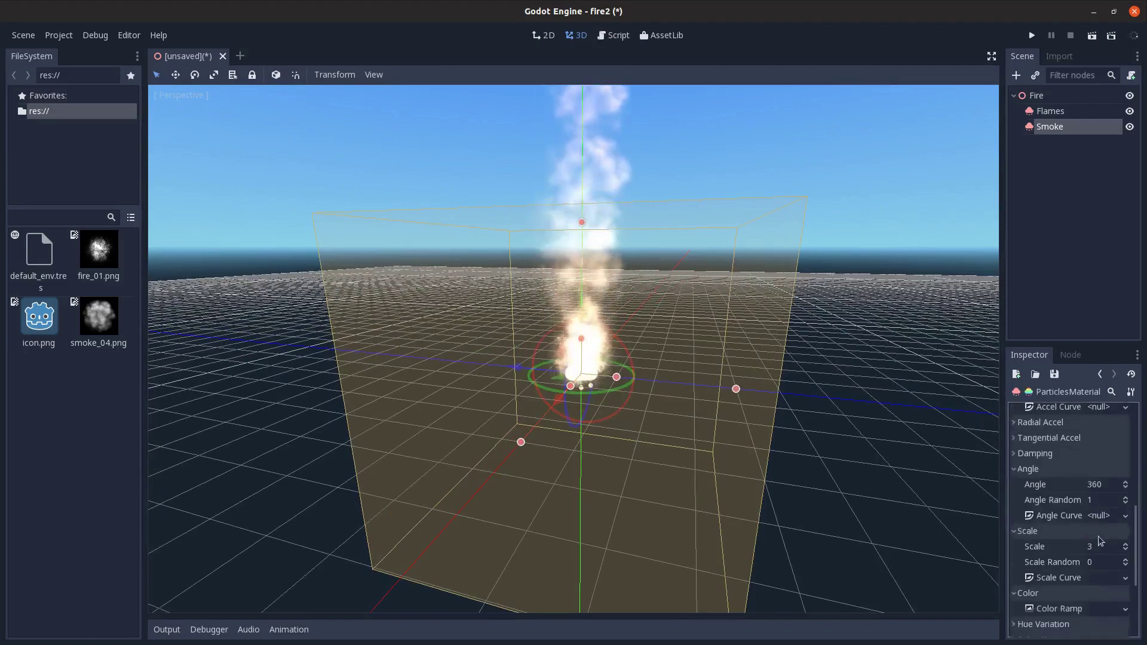
scroll(1098, 536, down, 4)
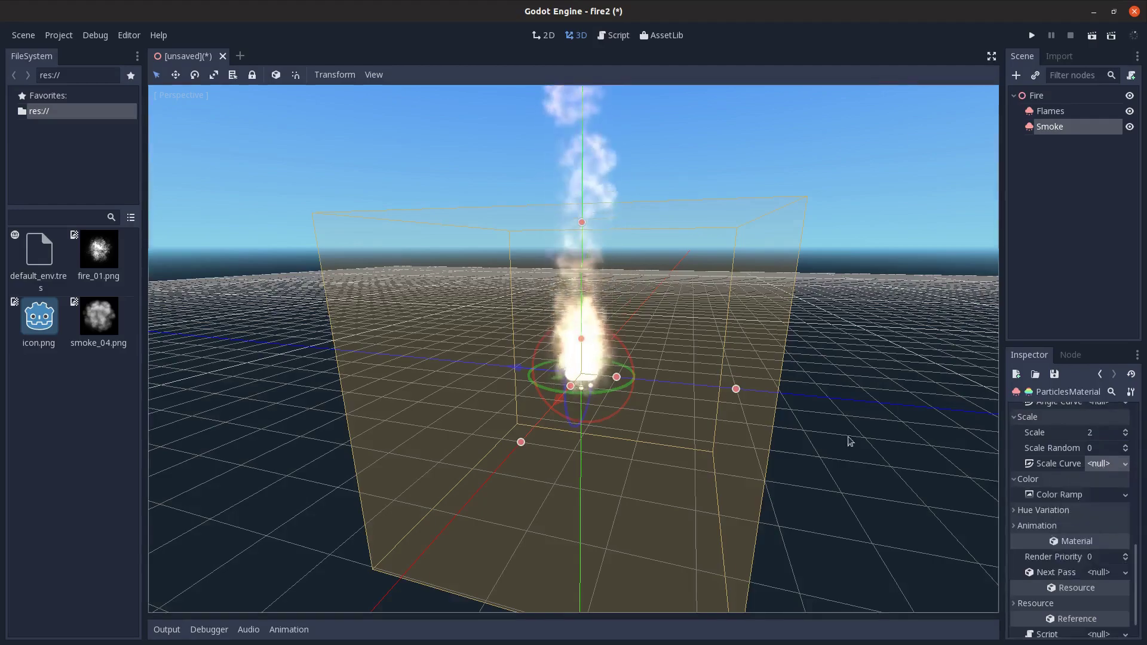
middle_drag(608, 404, 717, 472)
scroll(666, 410, up, 3)
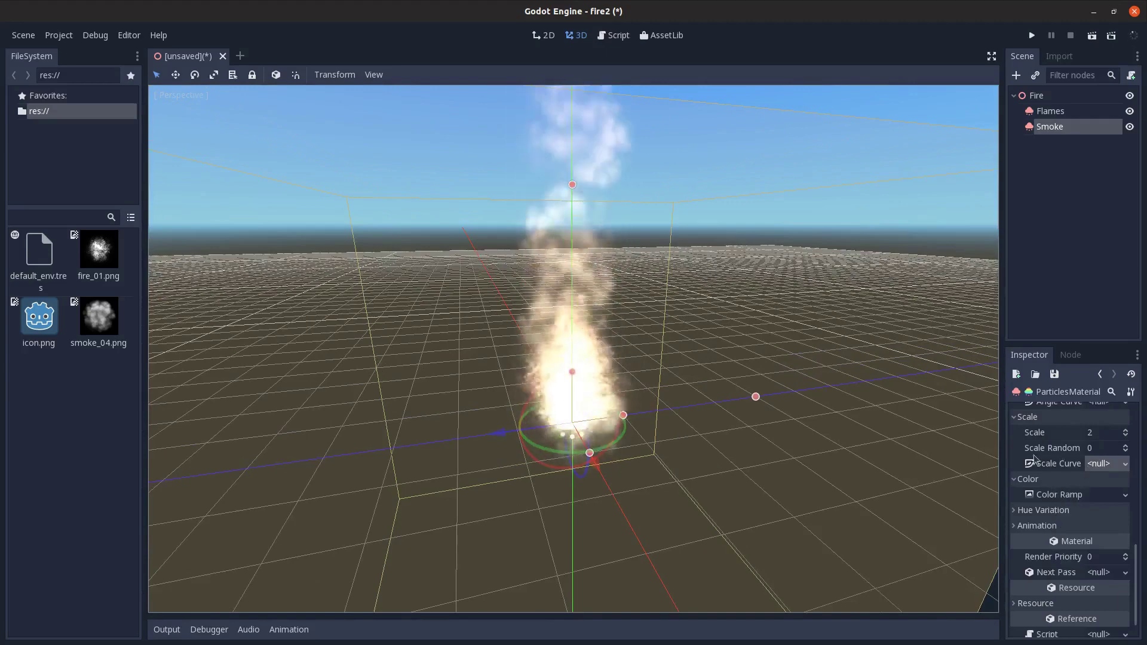
Remove the smoke's existing Color Ramp and leave its base colour white
click(1126, 495)
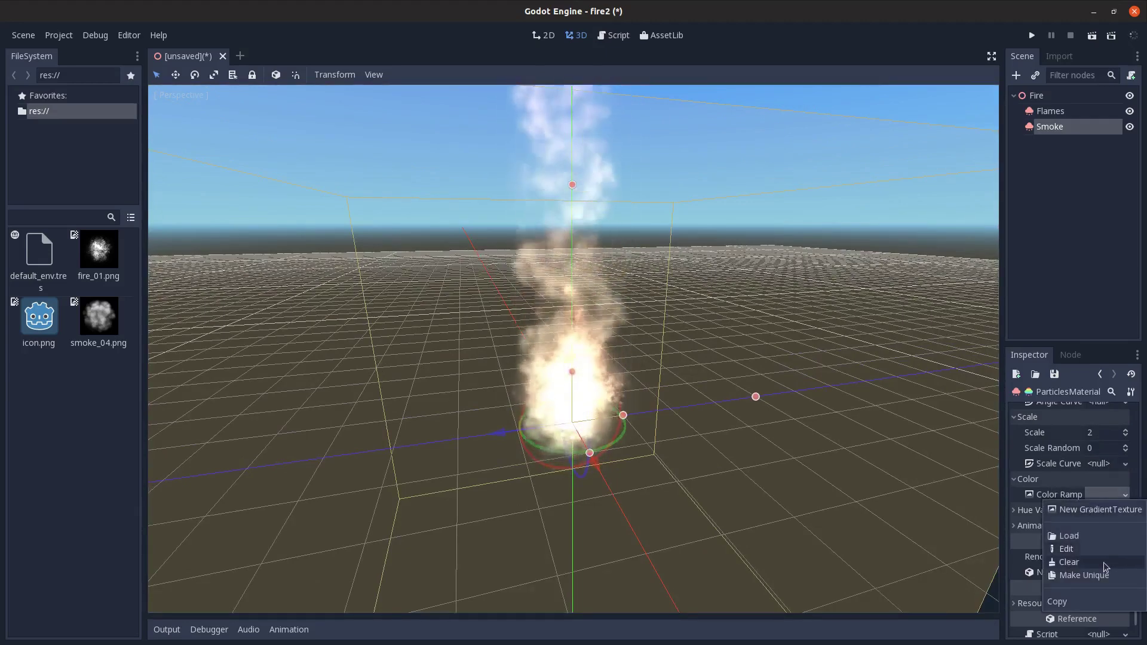
click(1105, 562)
click(1111, 490)
click(1120, 293)
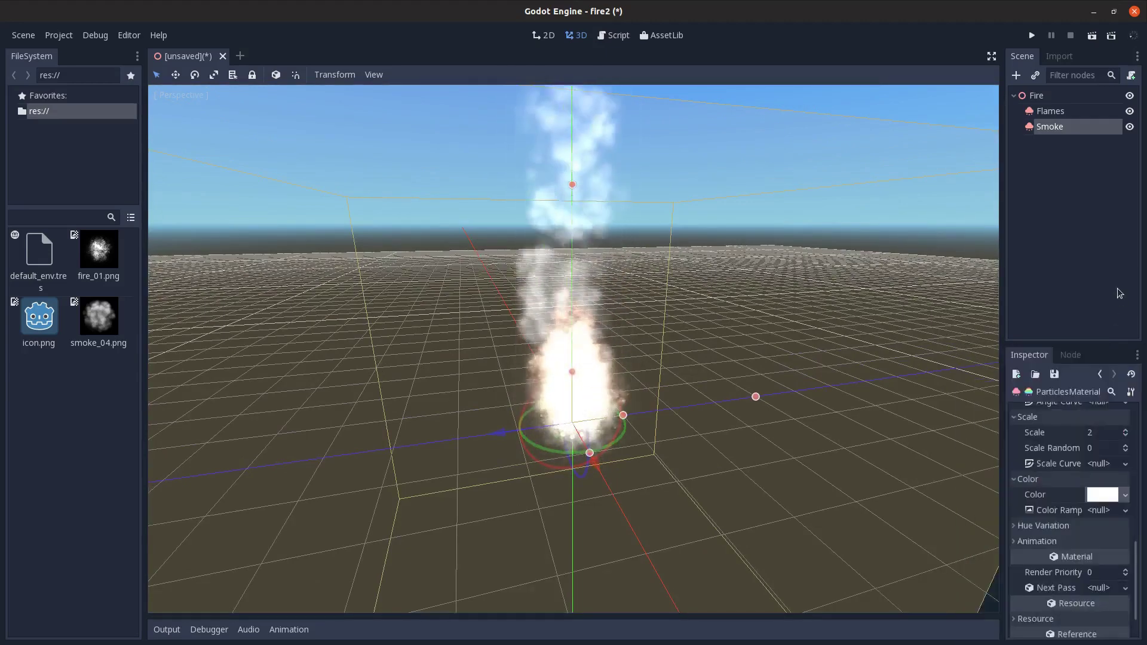
Give the smoke's Color Ramp a new GradientTexture containing a new Gradient, opened for editing
click(1108, 526)
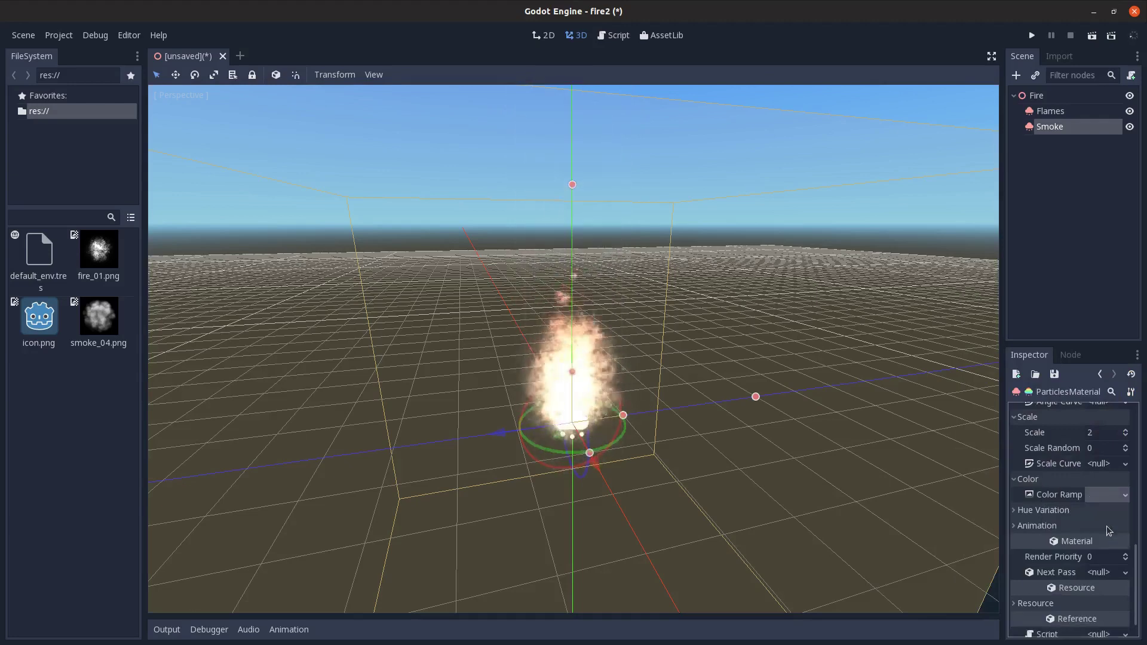
click(1102, 494)
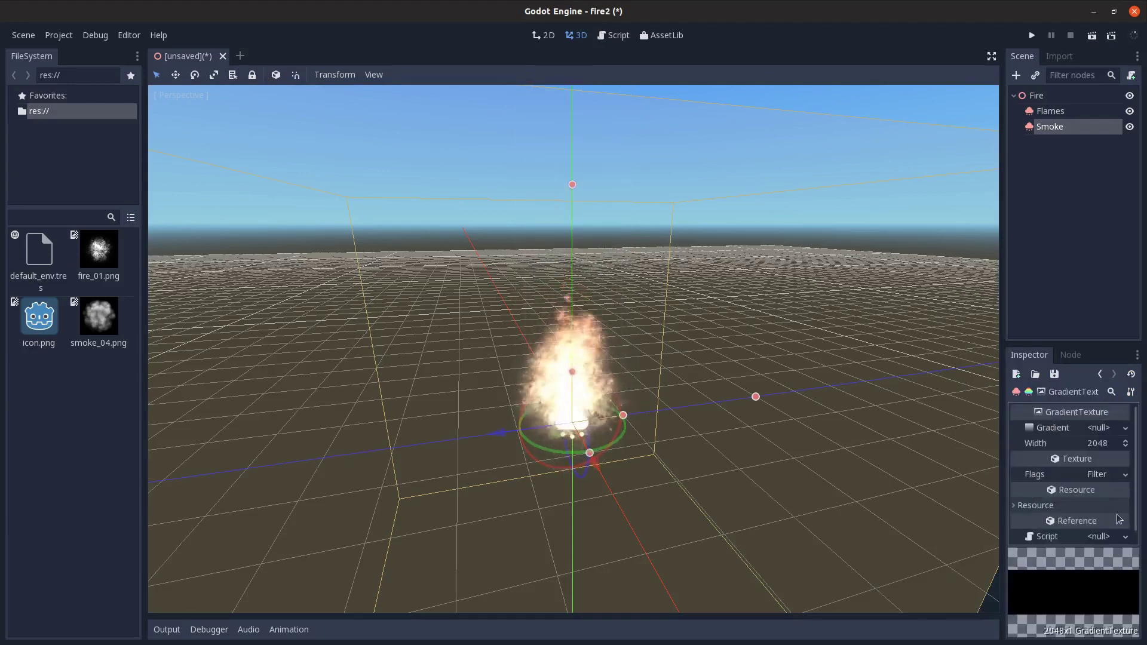
click(1099, 442)
click(1101, 429)
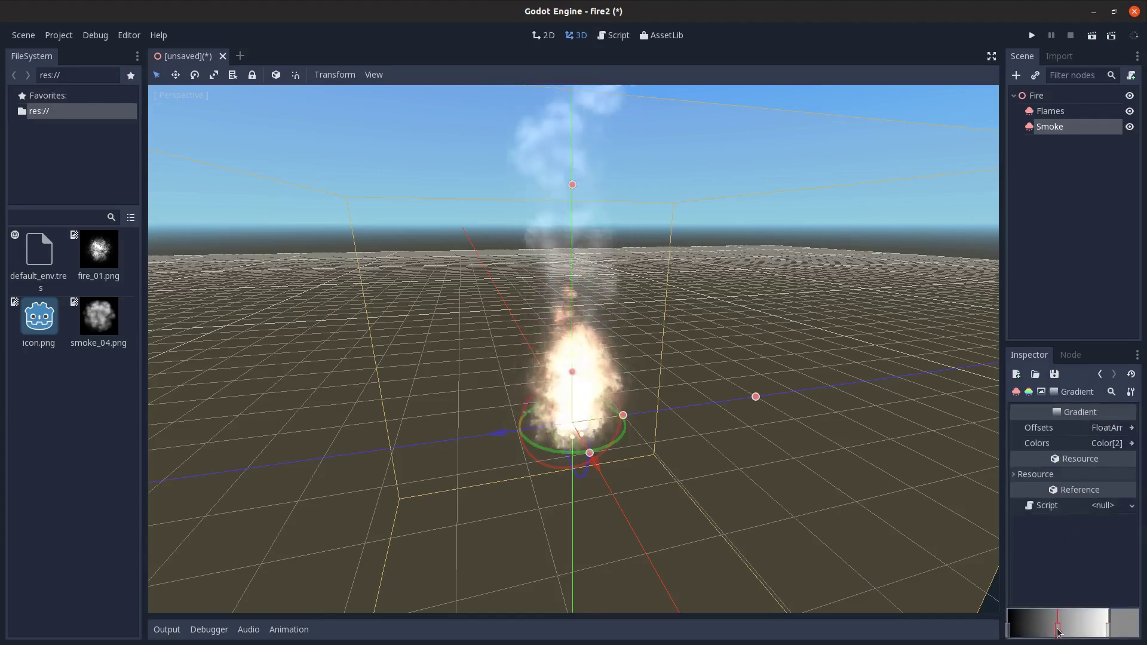
Set the alpha of both the left and right gradient stops to 0
double_click(1009, 631)
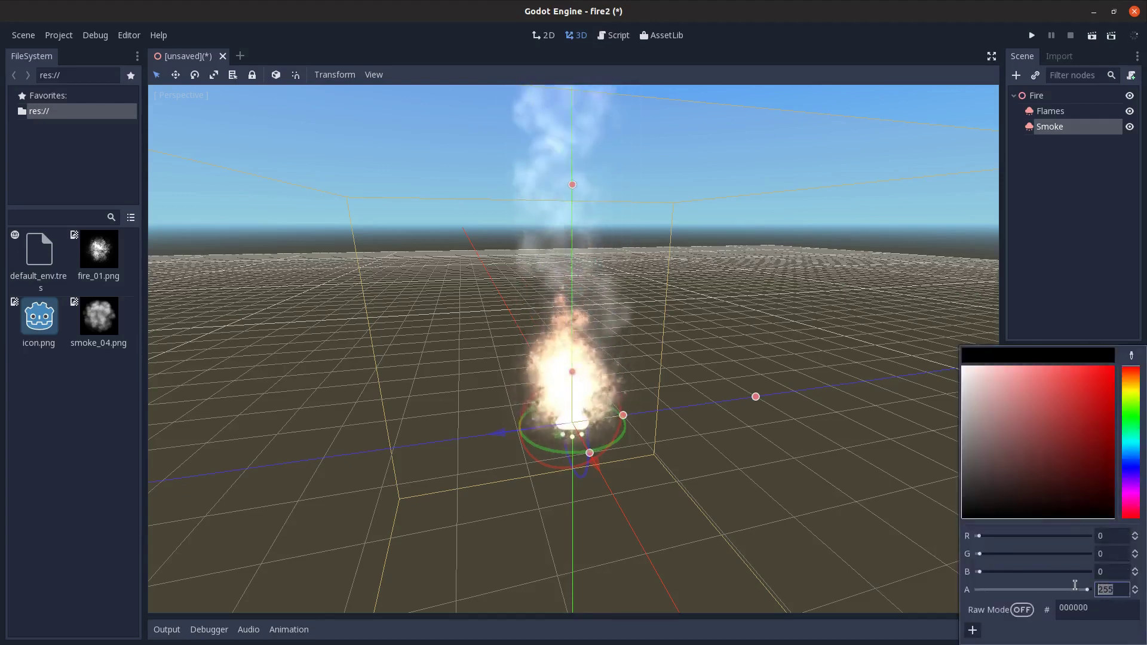
text(0)
key(Return)
click(1116, 309)
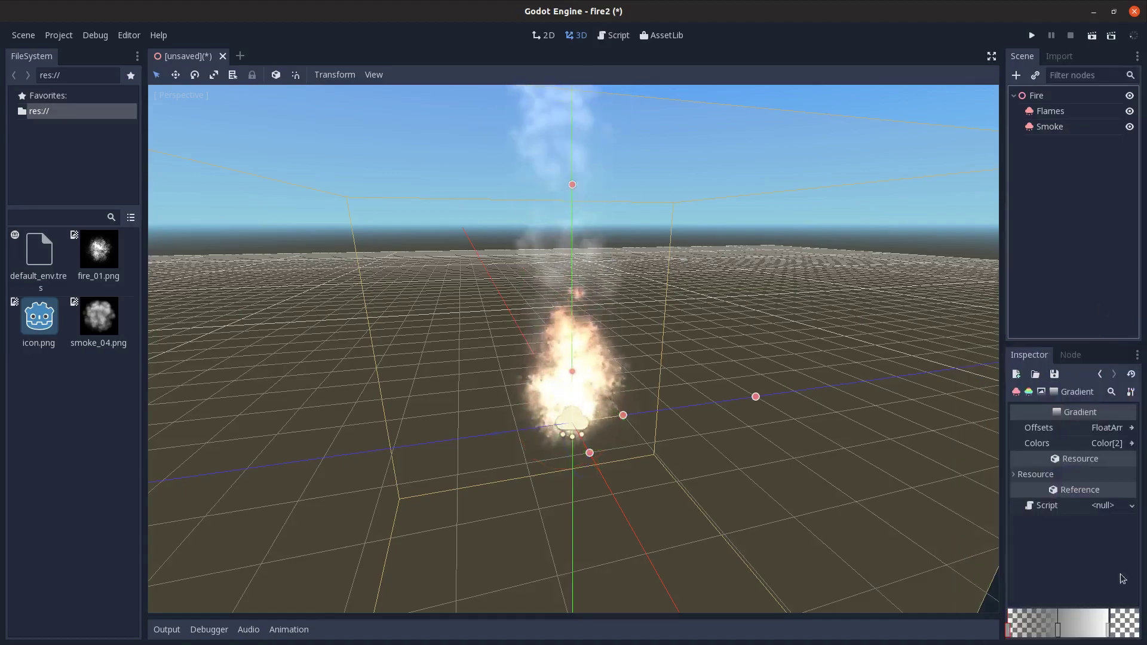
double_click(1108, 629)
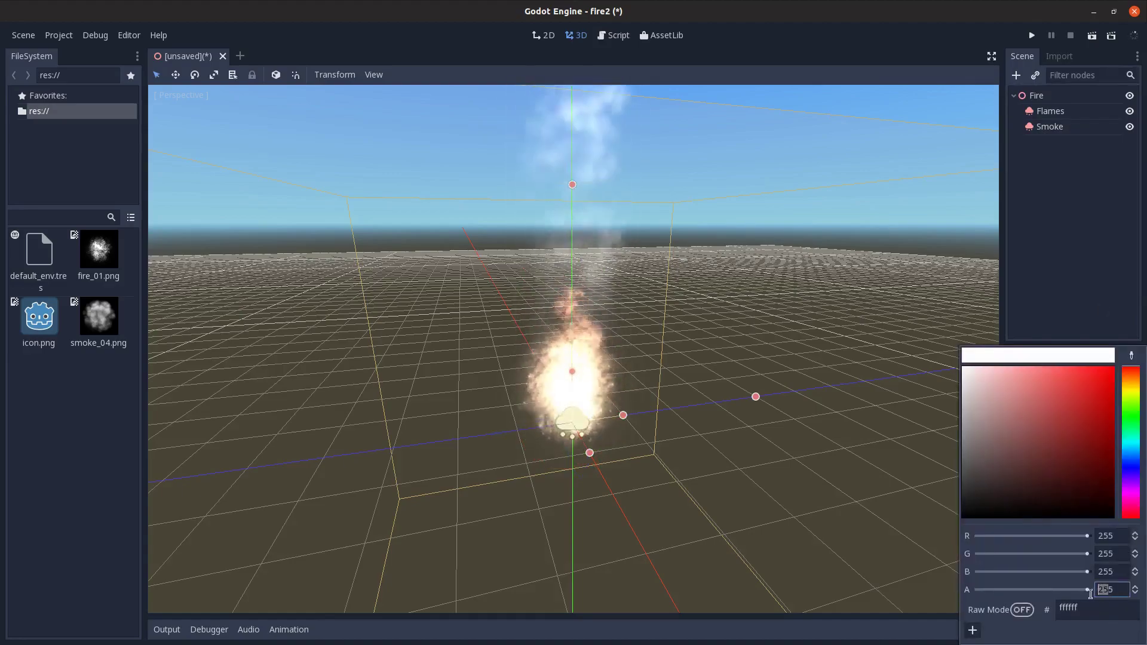
text(0)
click(837, 508)
middle_drag(675, 514, 585, 138)
scroll(672, 410, down, 5)
scroll(651, 430, up, 6)
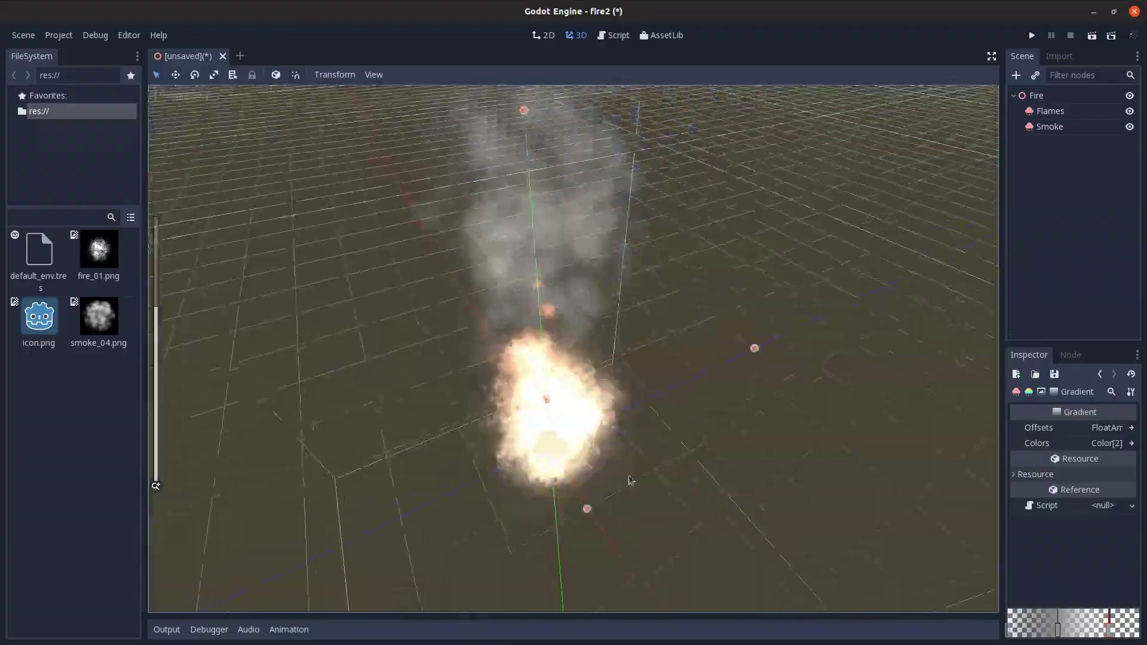
middle_drag(630, 476, 852, 485)
Leave the gradient editor and select the Smoke particles node, setting Amount to 32
click(1100, 375)
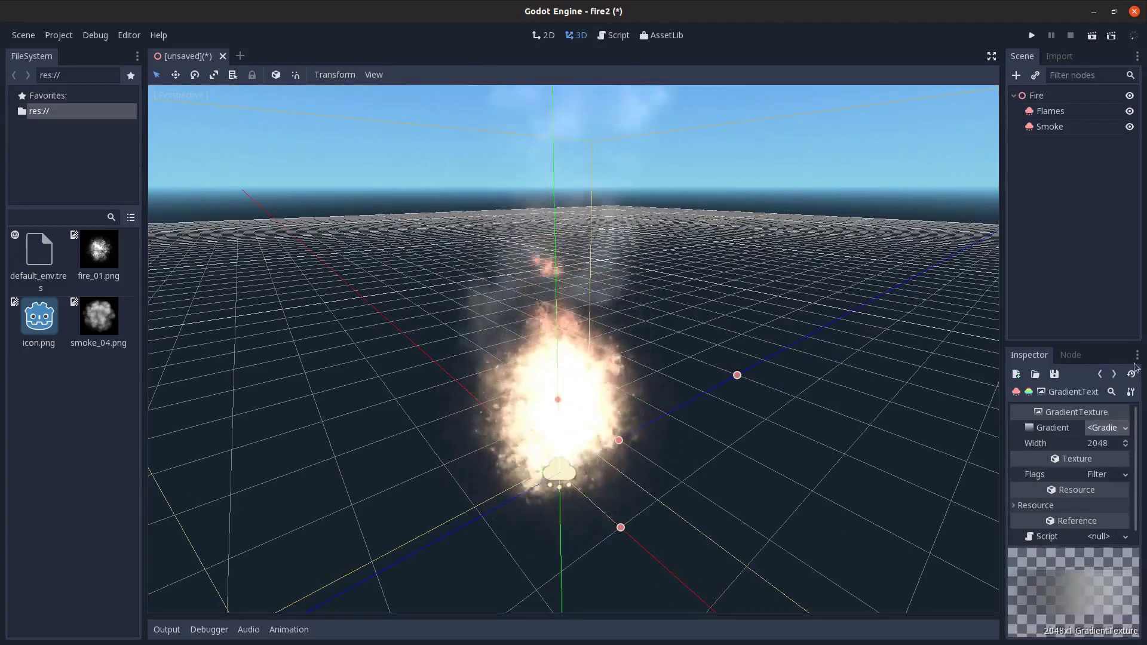
click(1101, 375)
click(1047, 128)
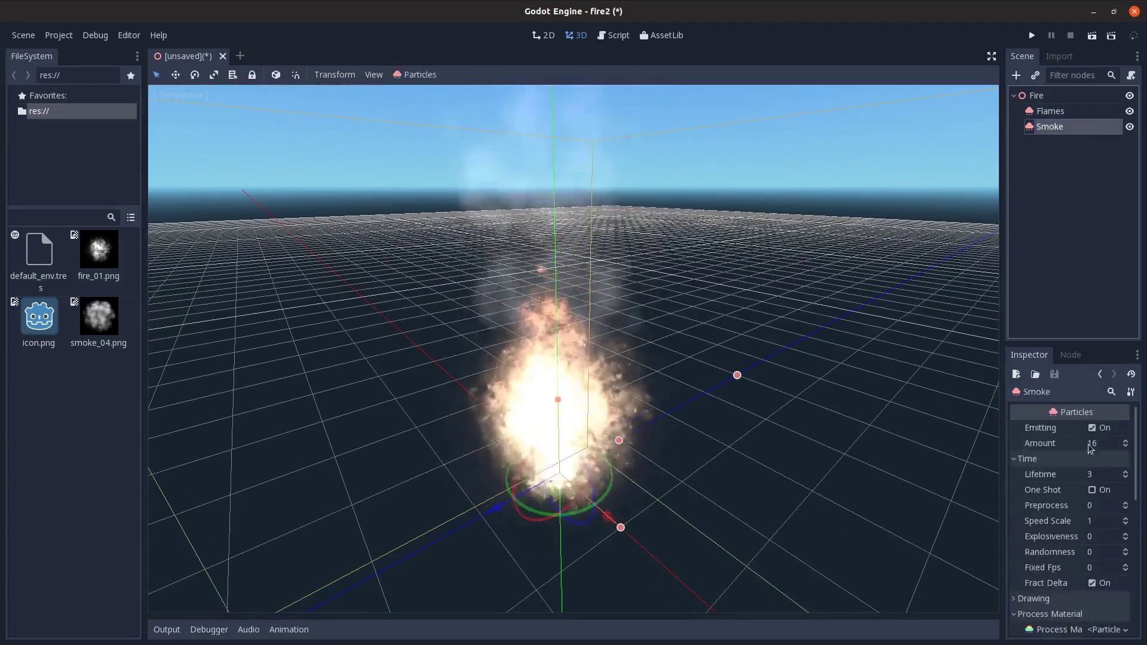
scroll(622, 478, down, 6)
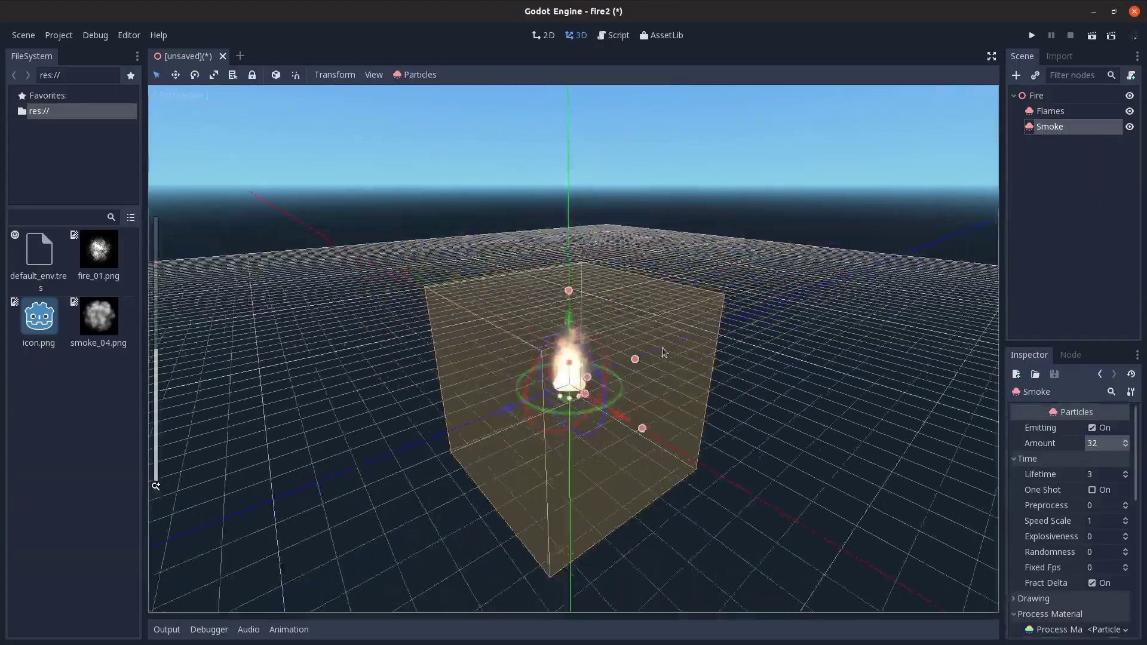
middle_drag(621, 478, 634, 487)
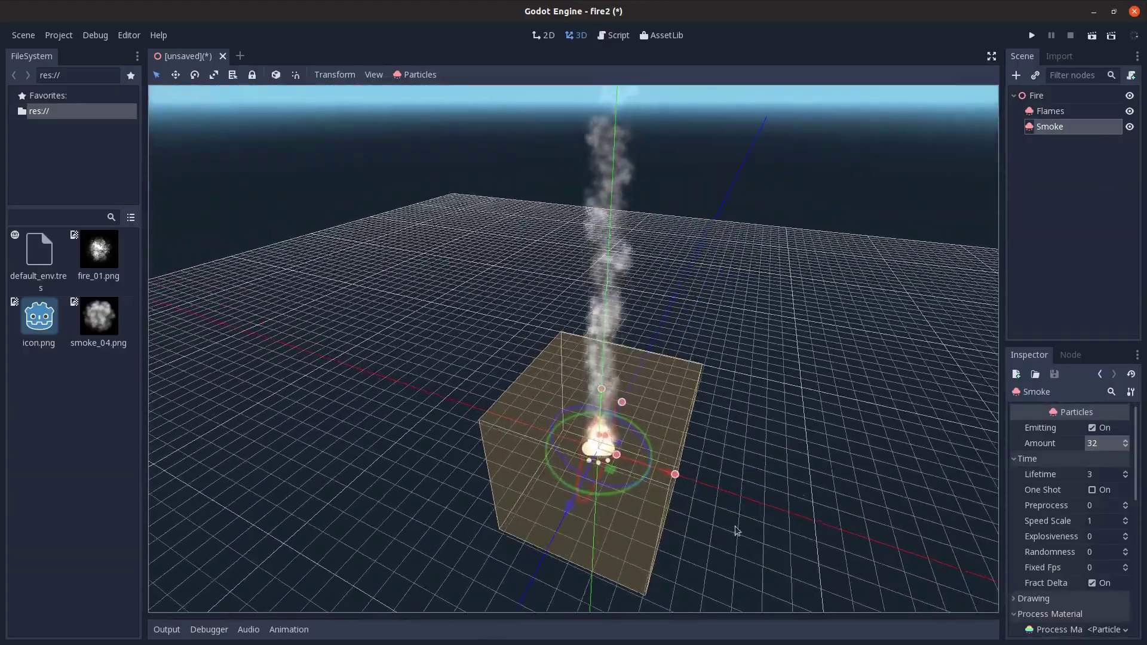
scroll(734, 524, up, 4)
scroll(1112, 625, down, 1)
Set Scale Random to 0.5 in the Smoke process material
click(1107, 602)
scroll(1109, 604, down, 10)
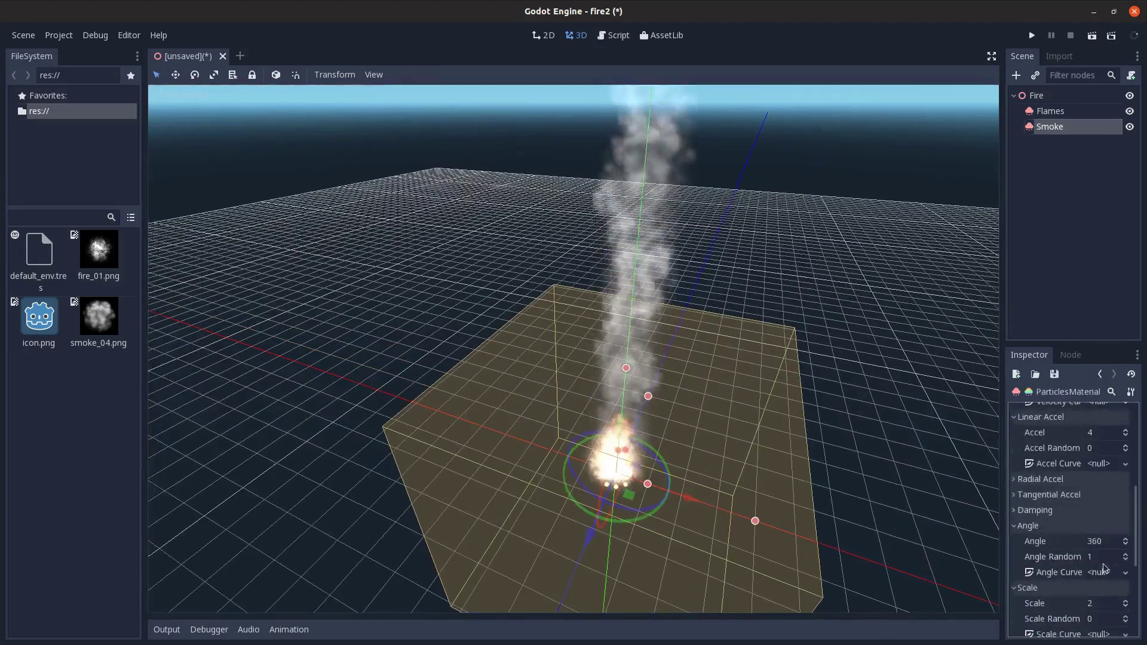
click(1095, 533)
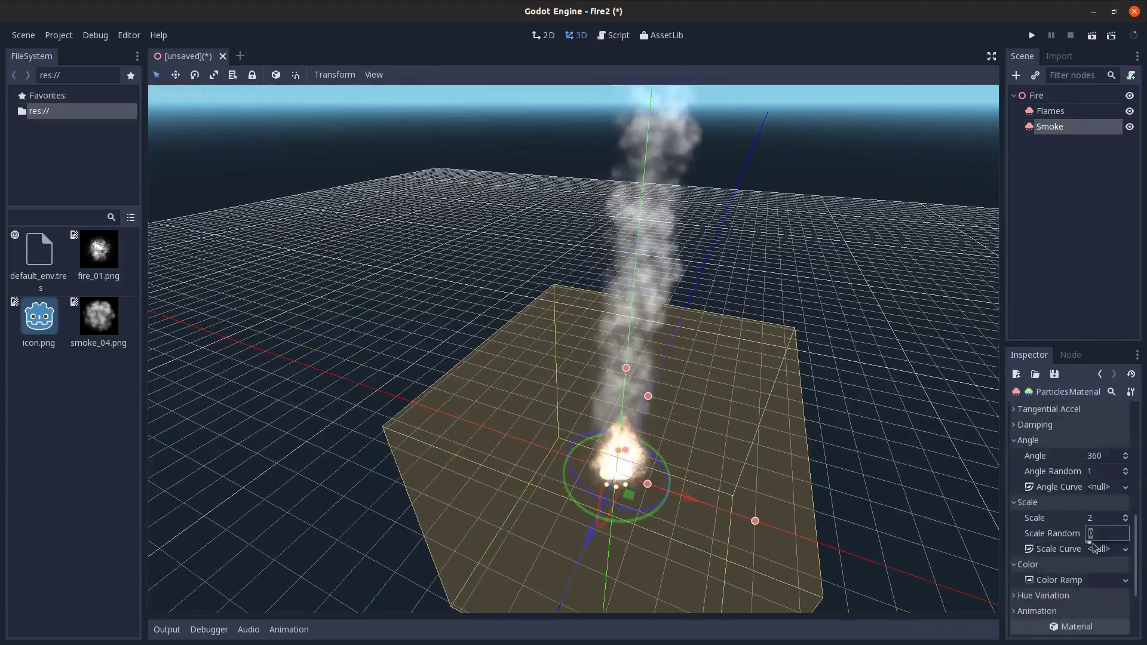
text(0.5)
key(Return)
scroll(697, 460, down, 2)
scroll(697, 460, down, 5)
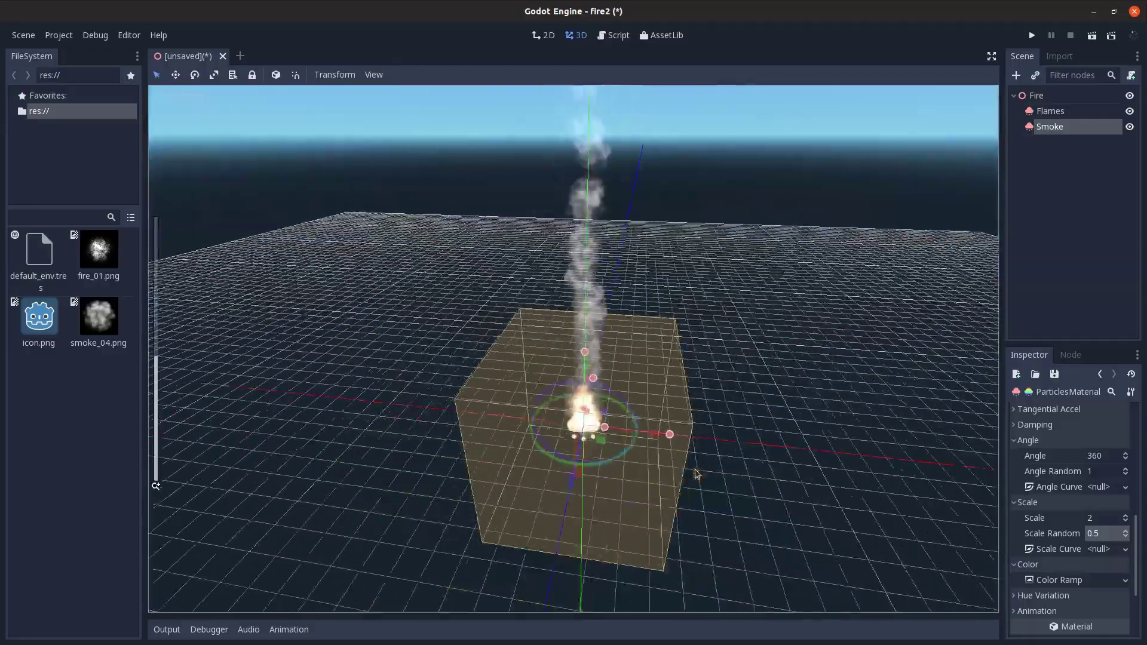
middle_drag(668, 489, 613, 461)
scroll(665, 526, up, 5)
Open the Flames node's SpatialMaterial override and expand Parameters to see Blend Mode Add
click(1070, 110)
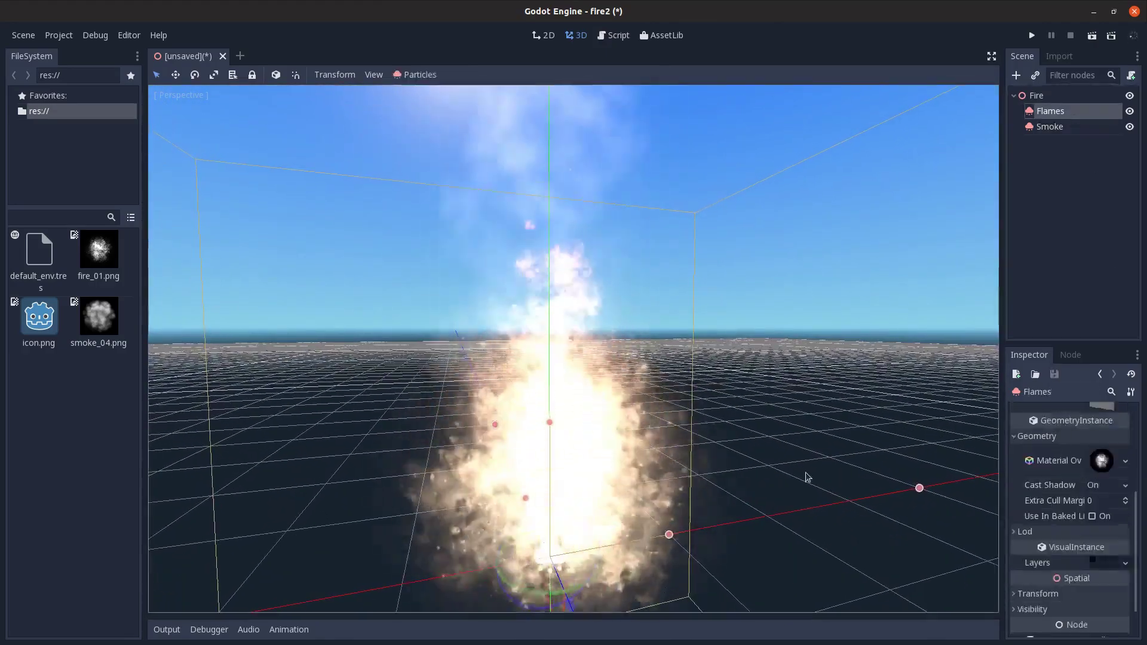
middle_drag(722, 455, 1053, 539)
scroll(1053, 539, up, 1)
click(1101, 520)
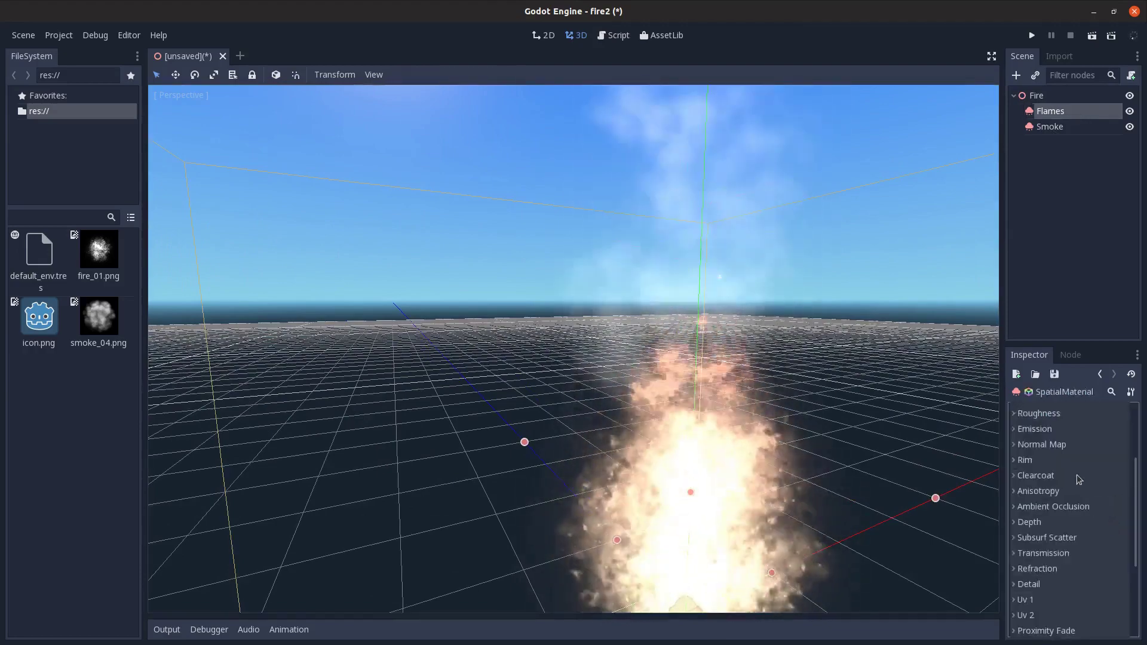
scroll(1069, 452, up, 1)
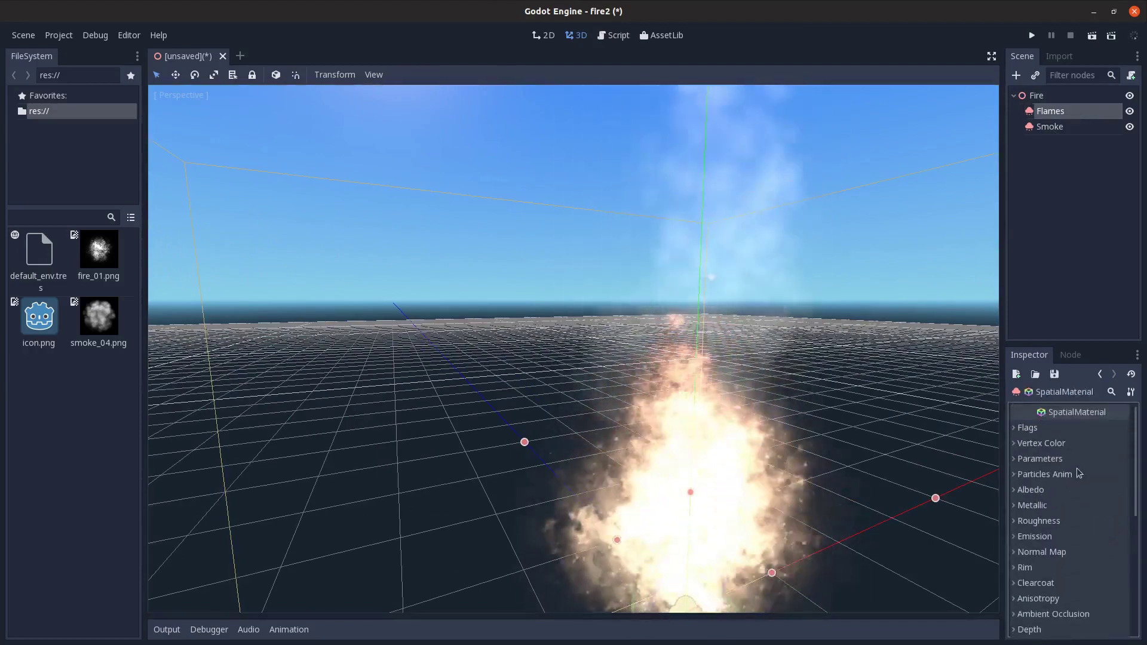
click(1070, 459)
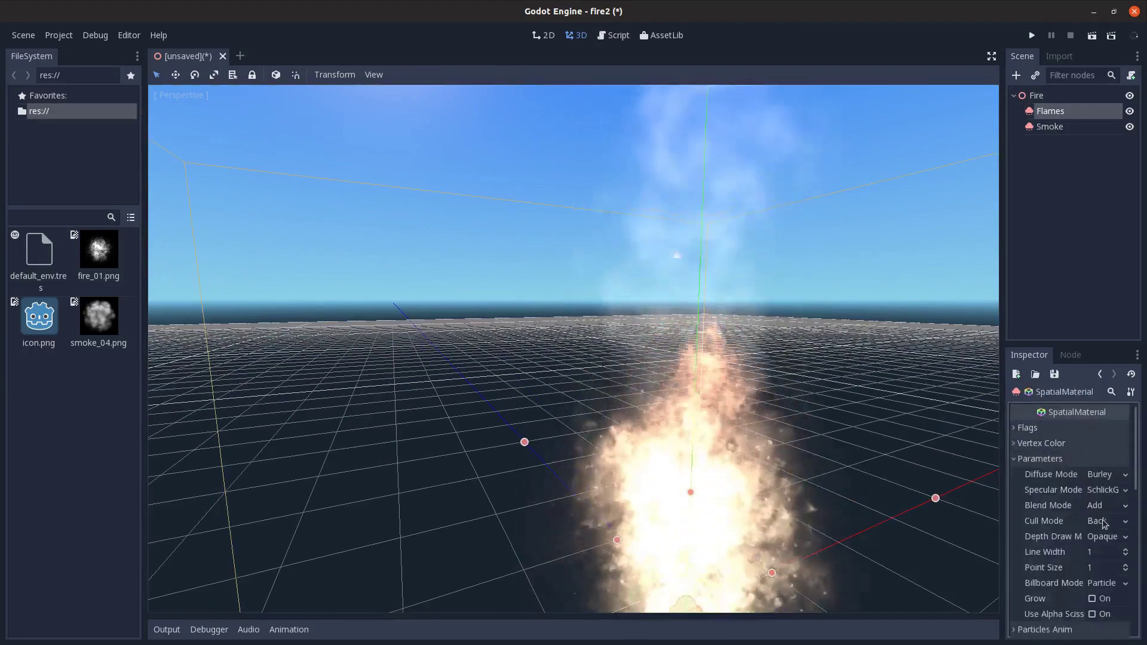
scroll(743, 403, down, 3)
Orbit and zoom around the fire to inspect the additive flames from several angles
middle_drag(742, 402, 538, 308)
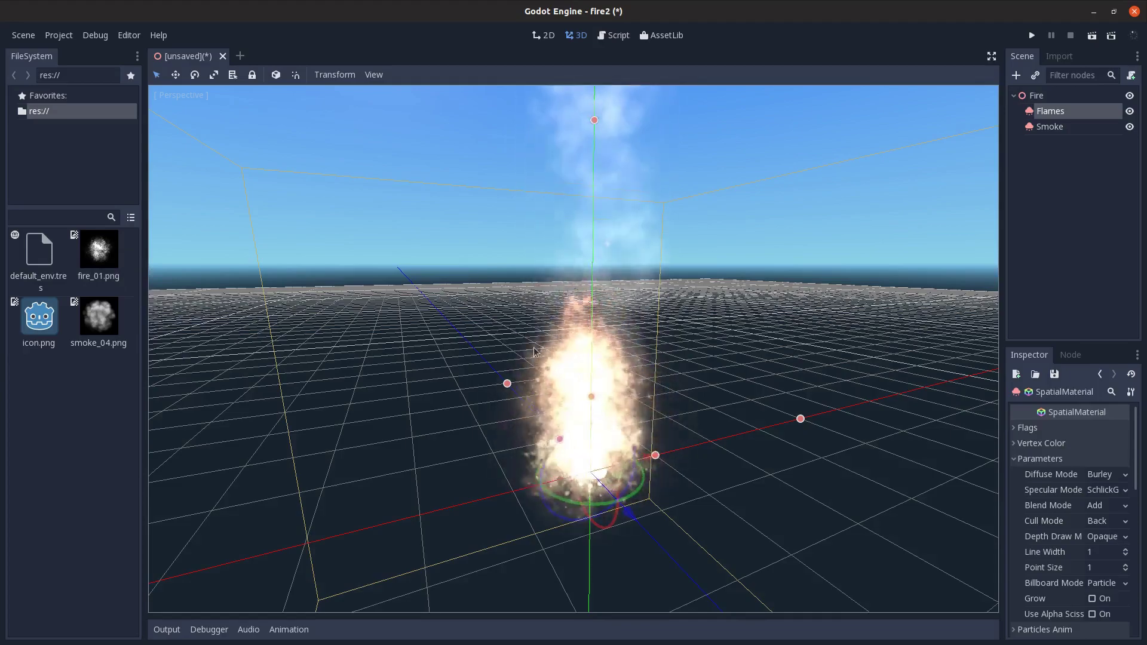
middle_drag(535, 352, 700, 433)
scroll(700, 433, up, 5)
scroll(593, 414, down, 6)
scroll(620, 447, up, 3)
middle_drag(620, 447, 608, 448)
scroll(606, 449, up, 3)
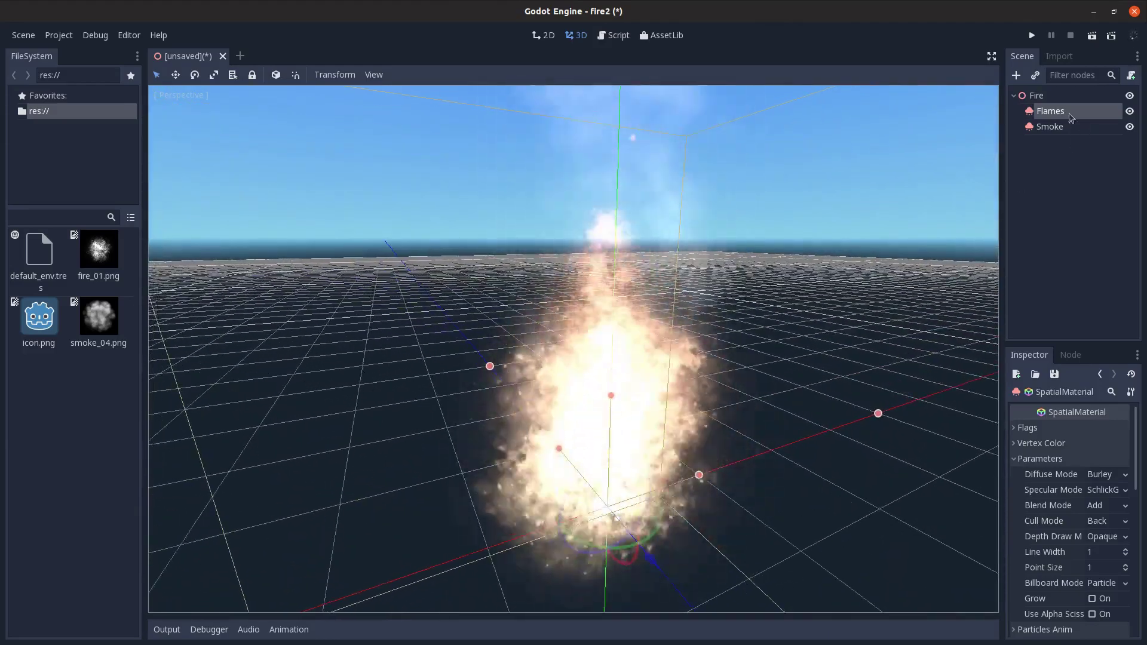
Add a Camera node as a child of Fire and rotate it to face the fire
click(1048, 96)
scroll(729, 361, down, 4)
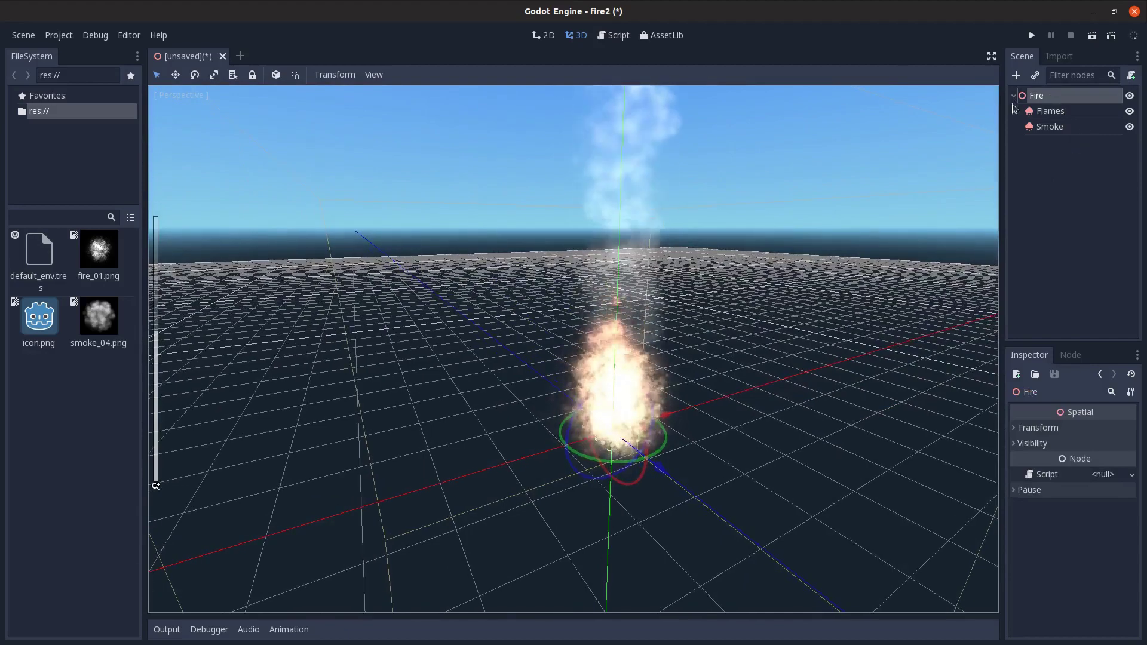
key(ctrl+a)
text(camera)
key(Return)
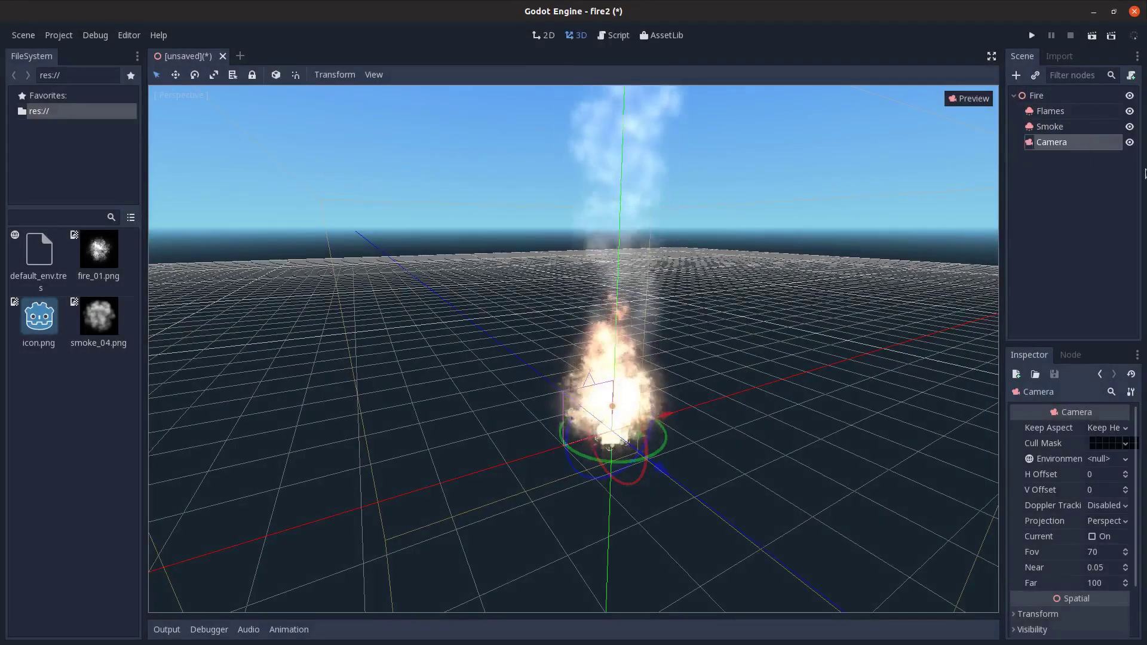
middle_drag(732, 351, 633, 418)
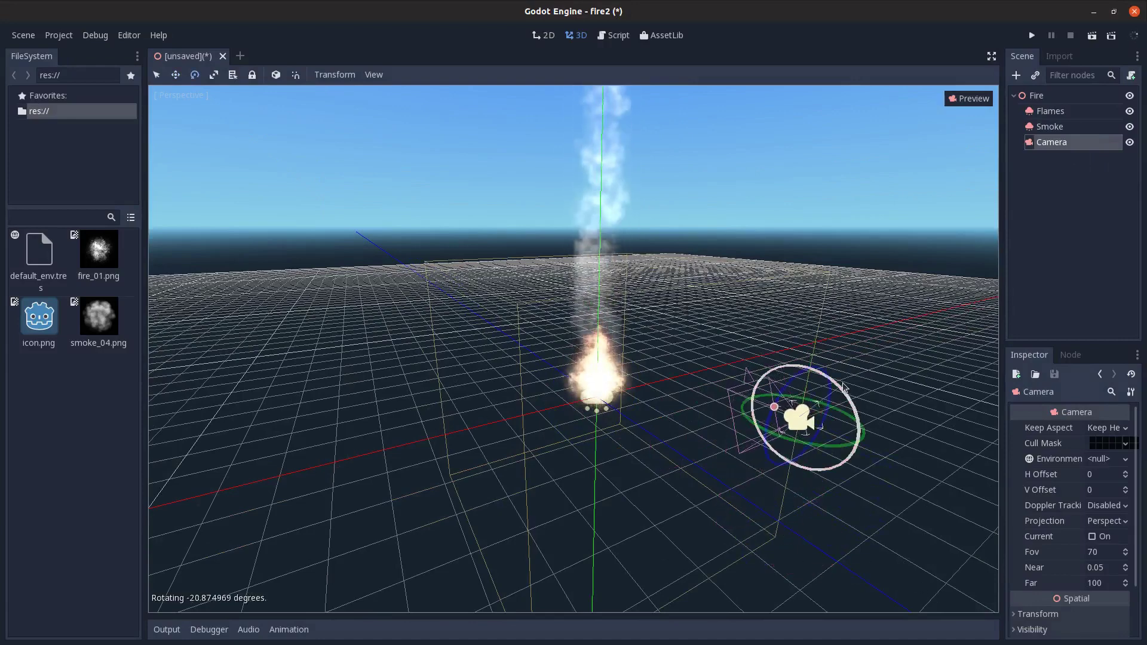
Create a New Environment on the Camera with a Custom black background, then enable Preview
click(973, 97)
click(973, 98)
click(1099, 458)
click(1099, 463)
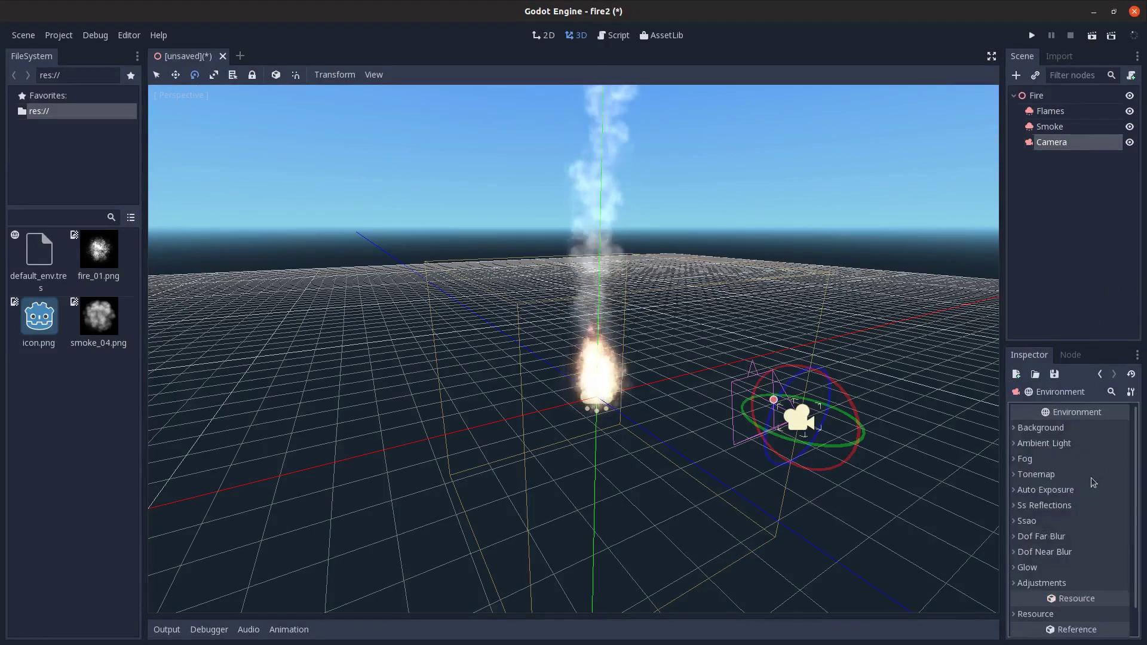
click(1104, 471)
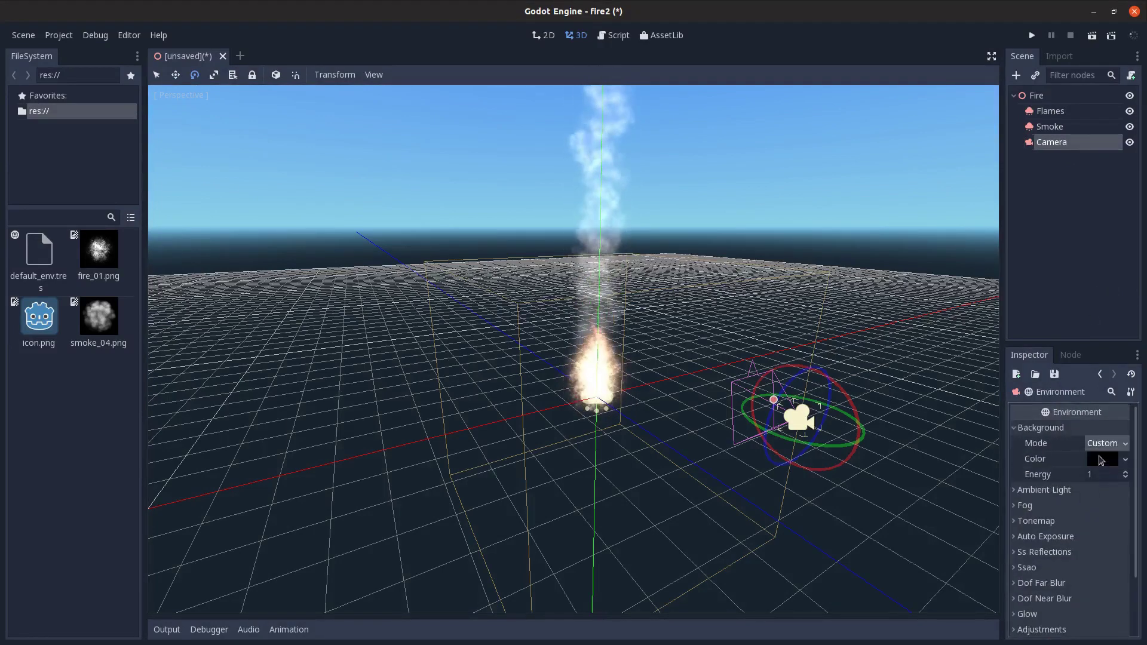
click(1083, 147)
click(956, 97)
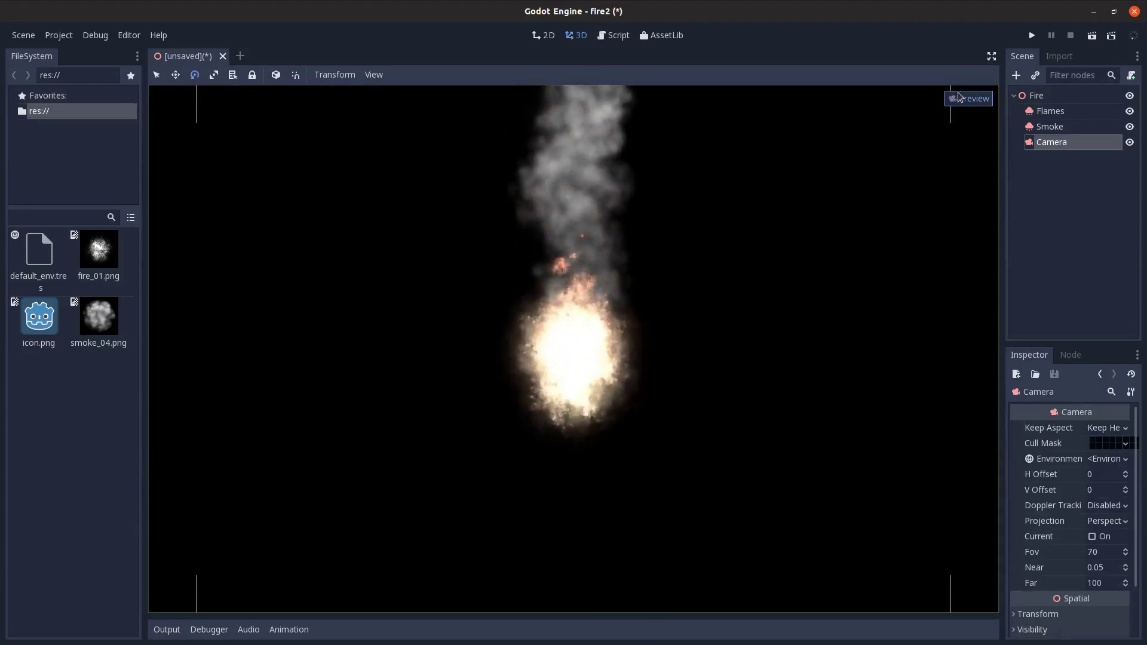